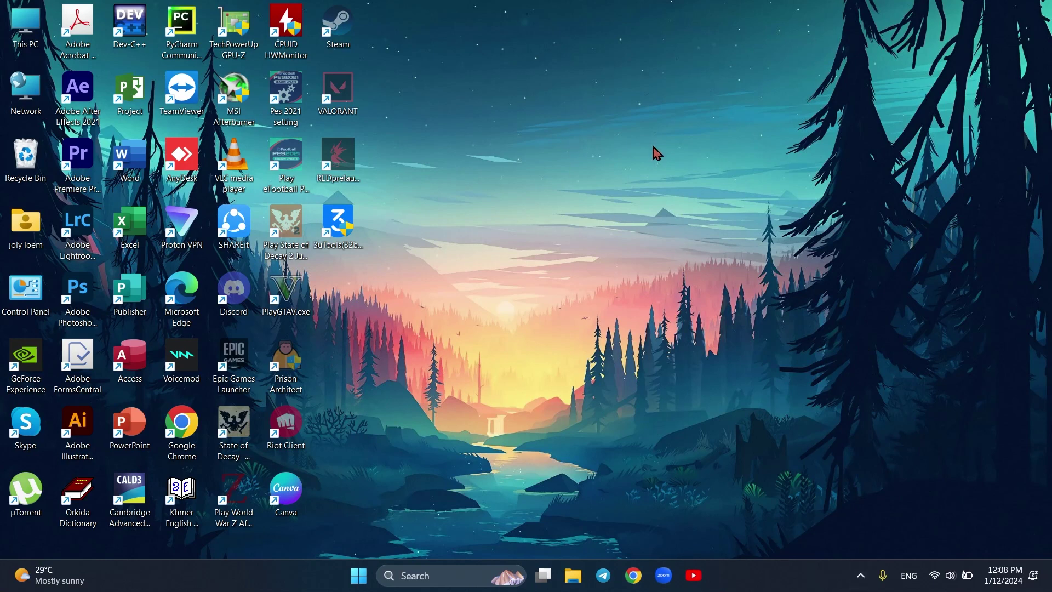
Refresh the desktop, then review the startup apps list in a maximized Task Manager.
right_click(653, 148)
click(712, 207)
click(437, 578)
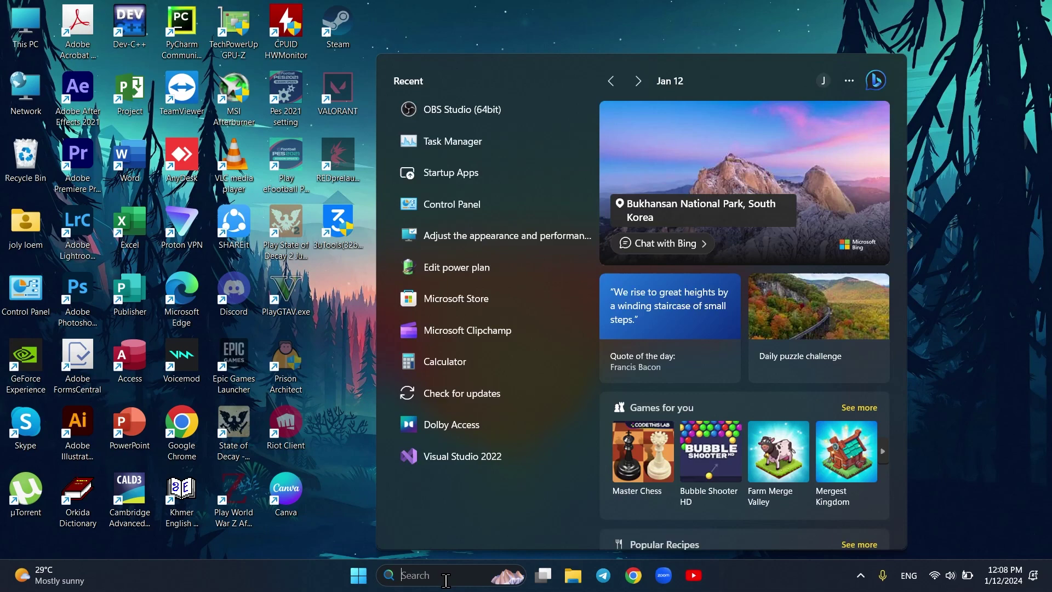
click(434, 146)
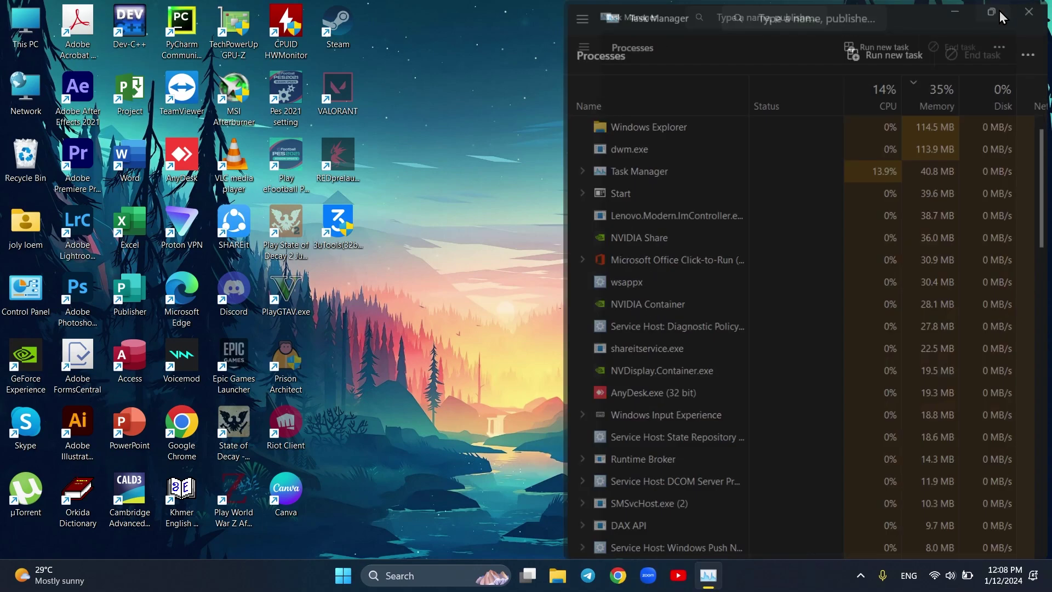
click(999, 12)
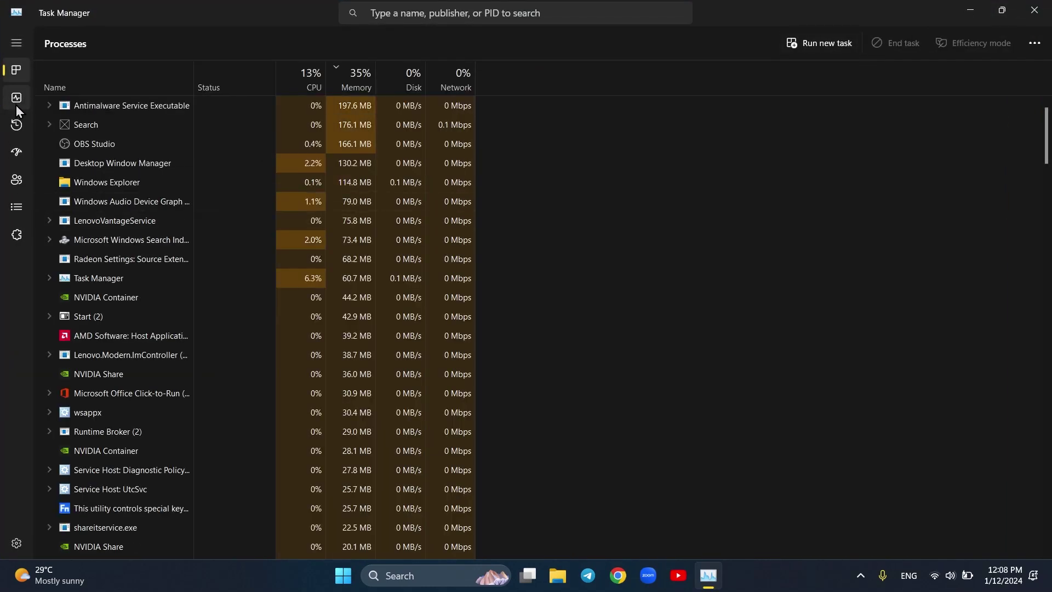
click(19, 155)
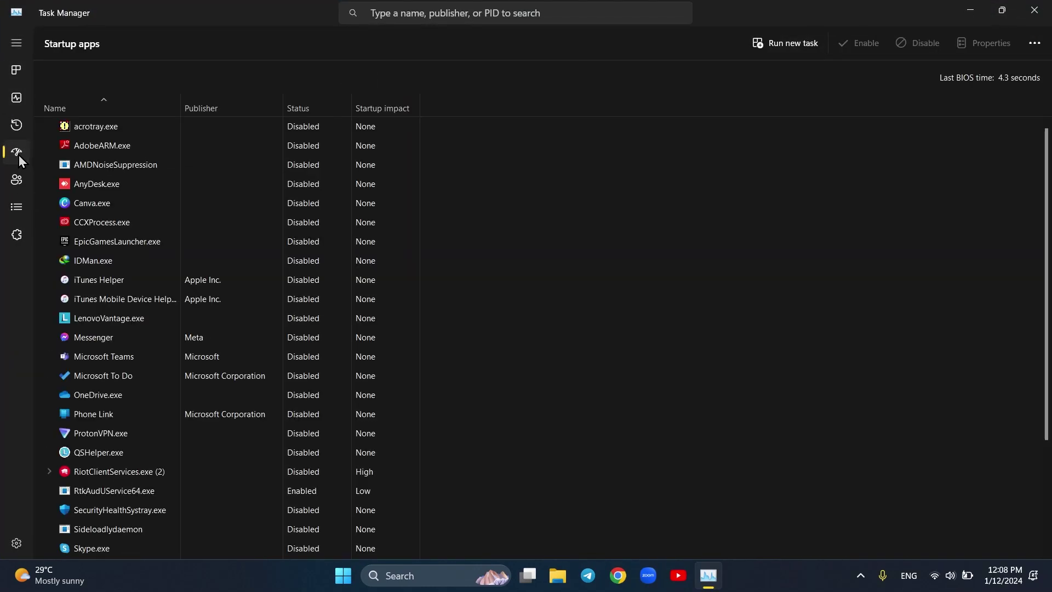
scroll(318, 296, down, 3)
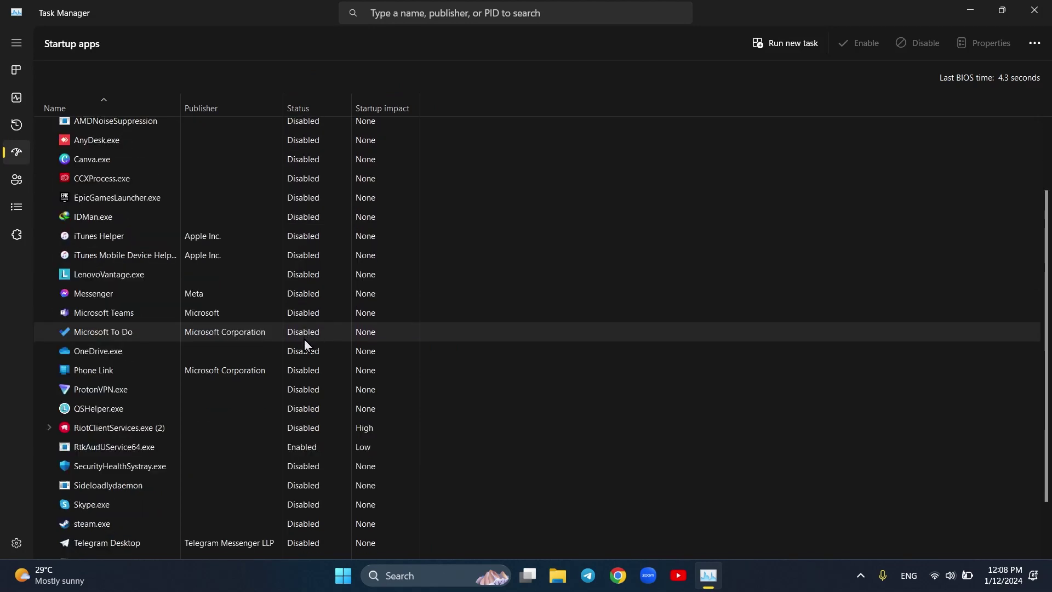
scroll(264, 430, down, 3)
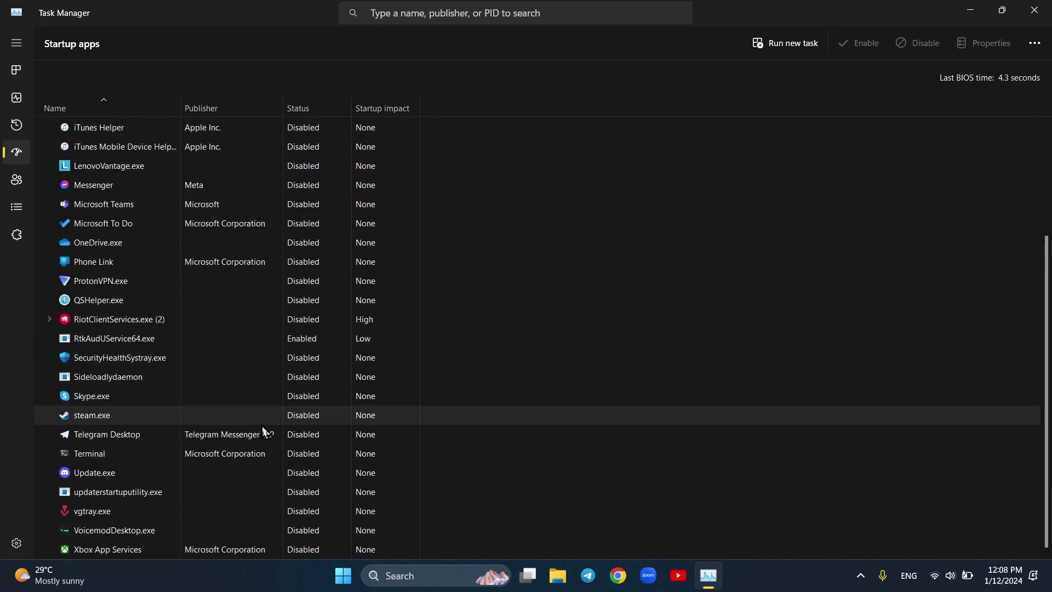
scroll(367, 285, up, 5)
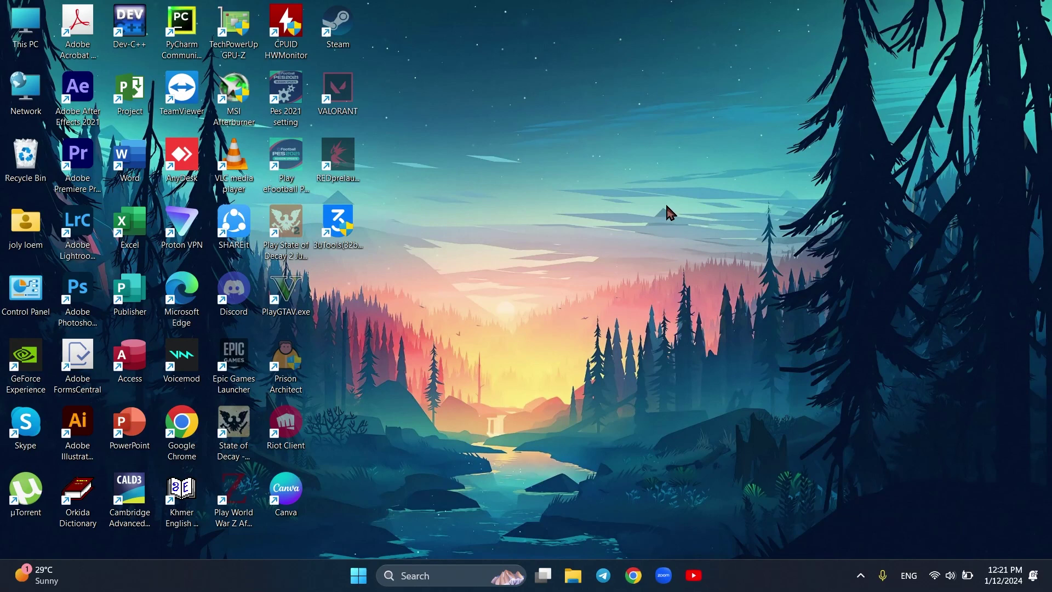
Open the Optimize Drives window from the C: drive's Tools properties in This PC.
double_click(31, 27)
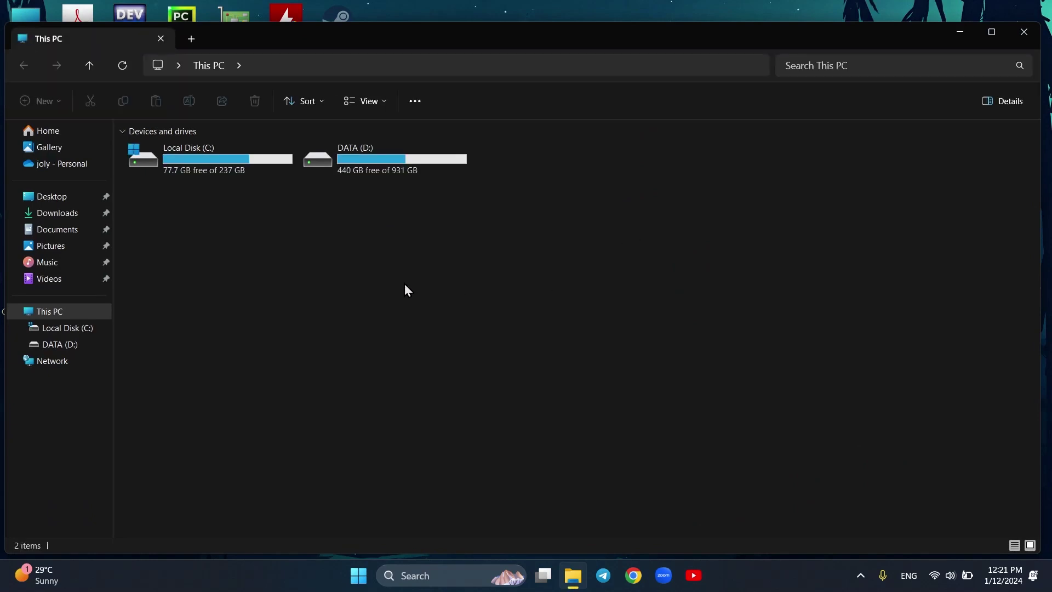
right_click(218, 167)
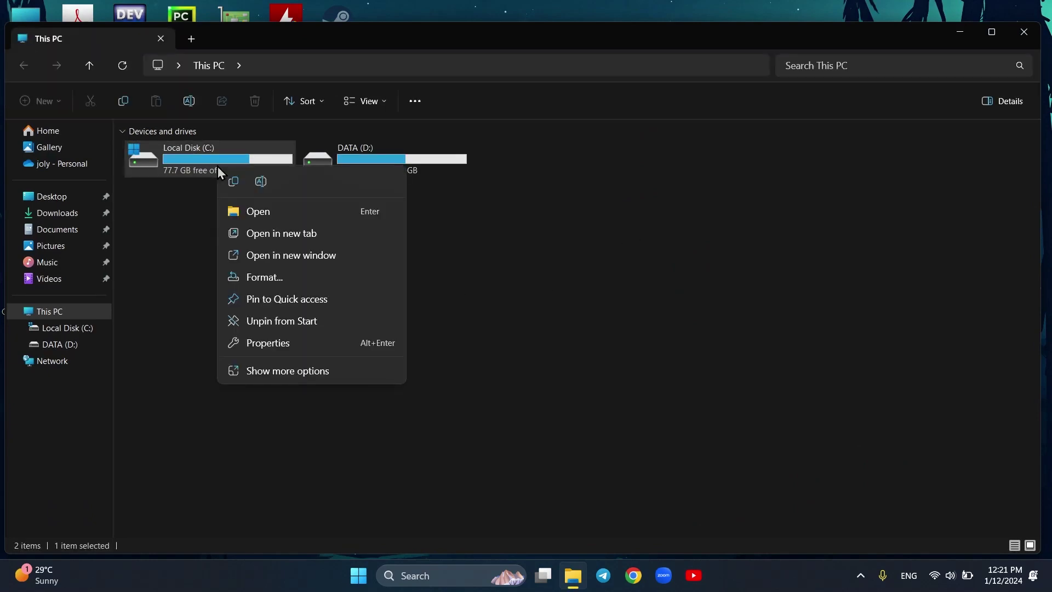
click(268, 345)
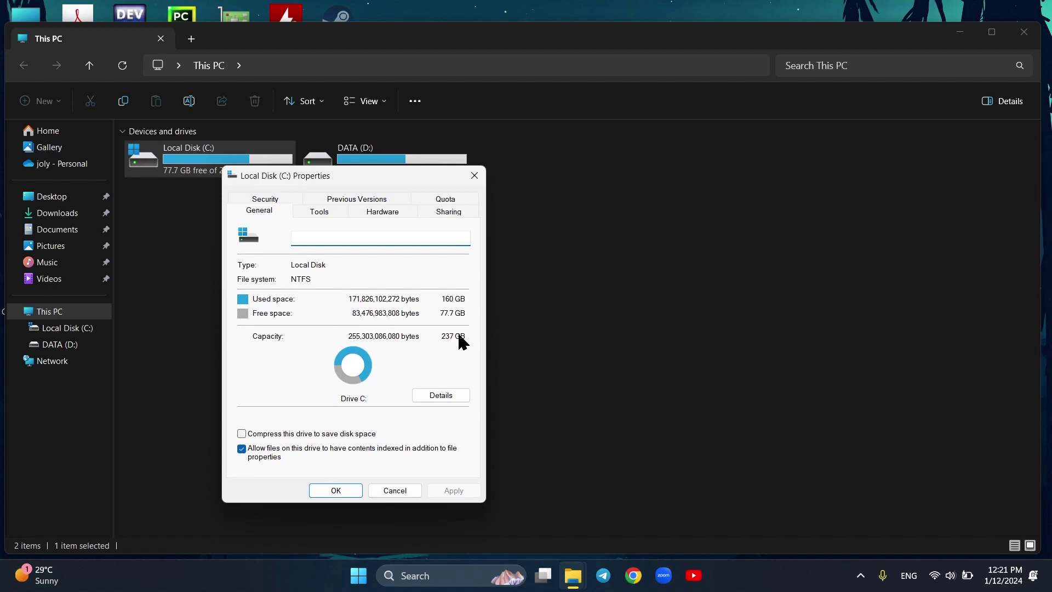
click(315, 210)
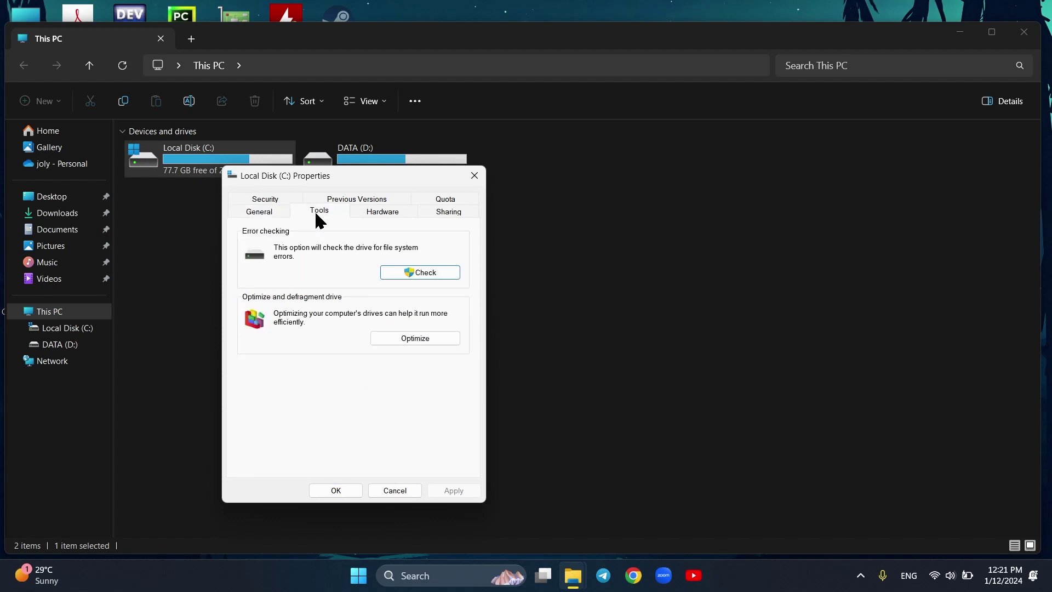
click(417, 342)
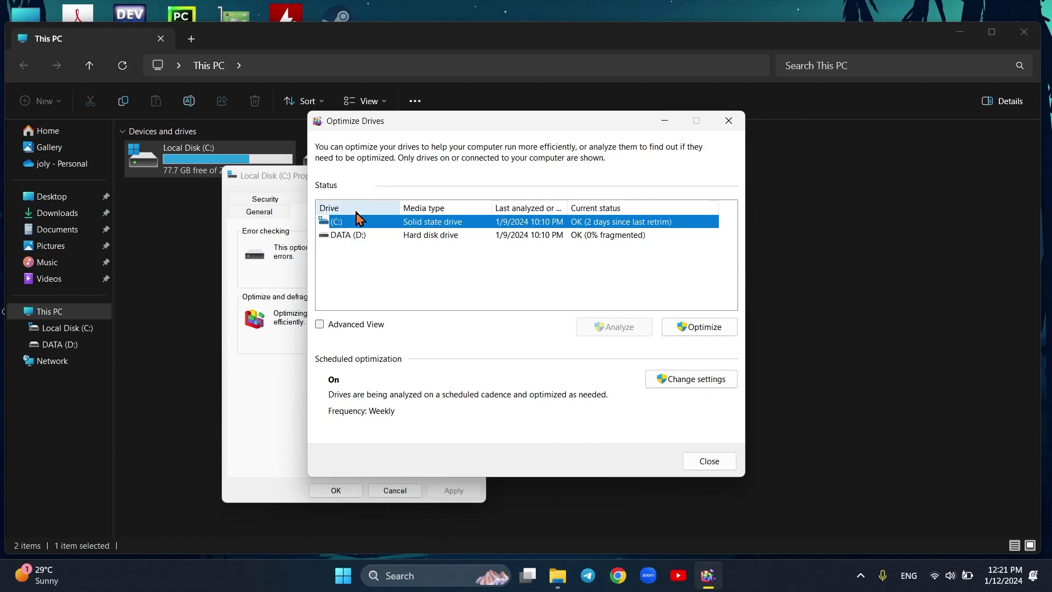
Review the Weekly optimization schedule and drive selection, cancel unchanged, and close Optimize Drives.
click(685, 380)
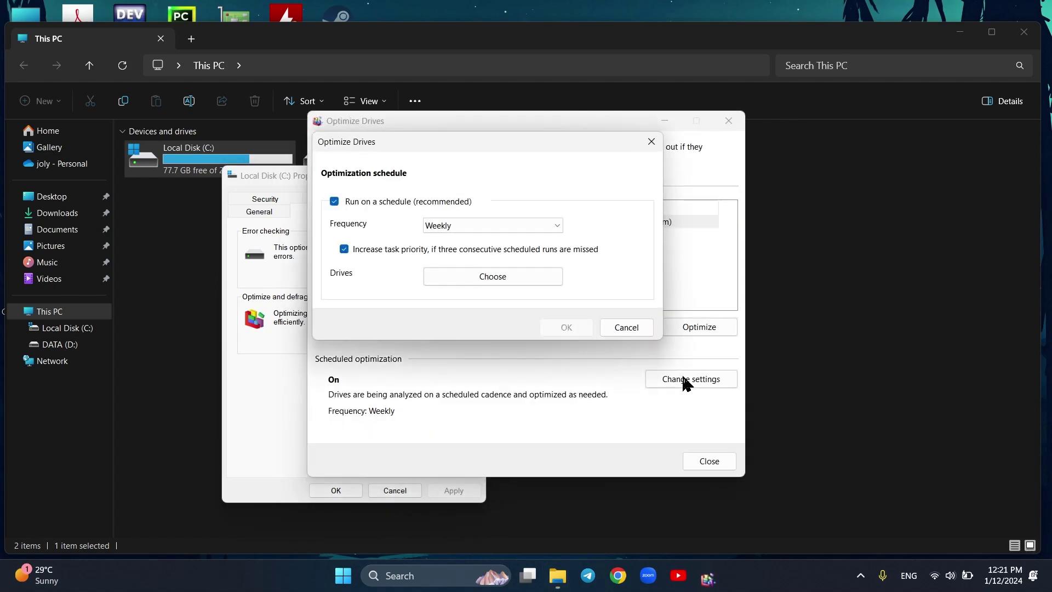
click(459, 225)
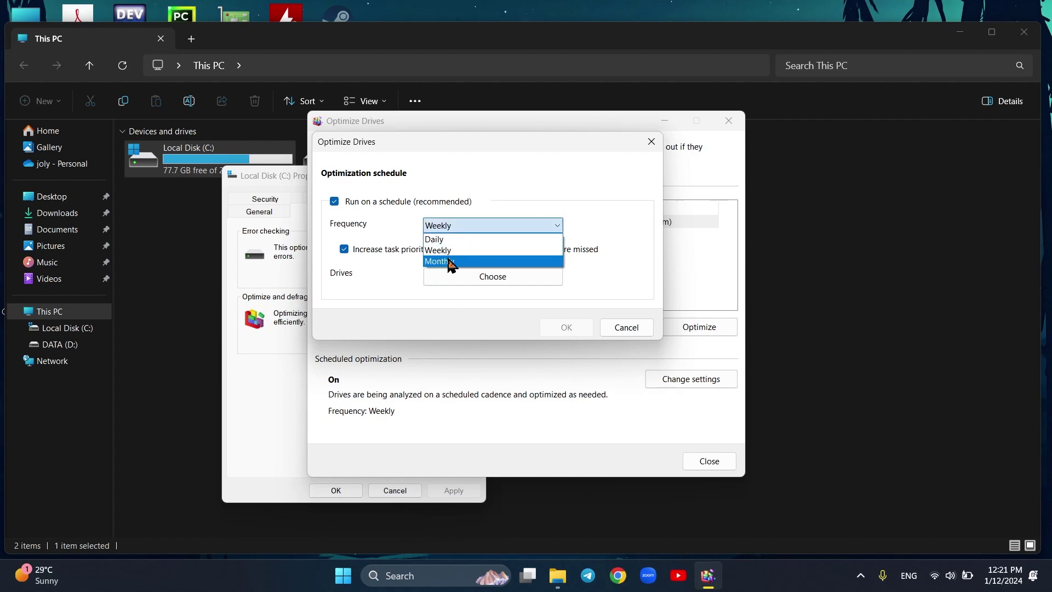
click(485, 249)
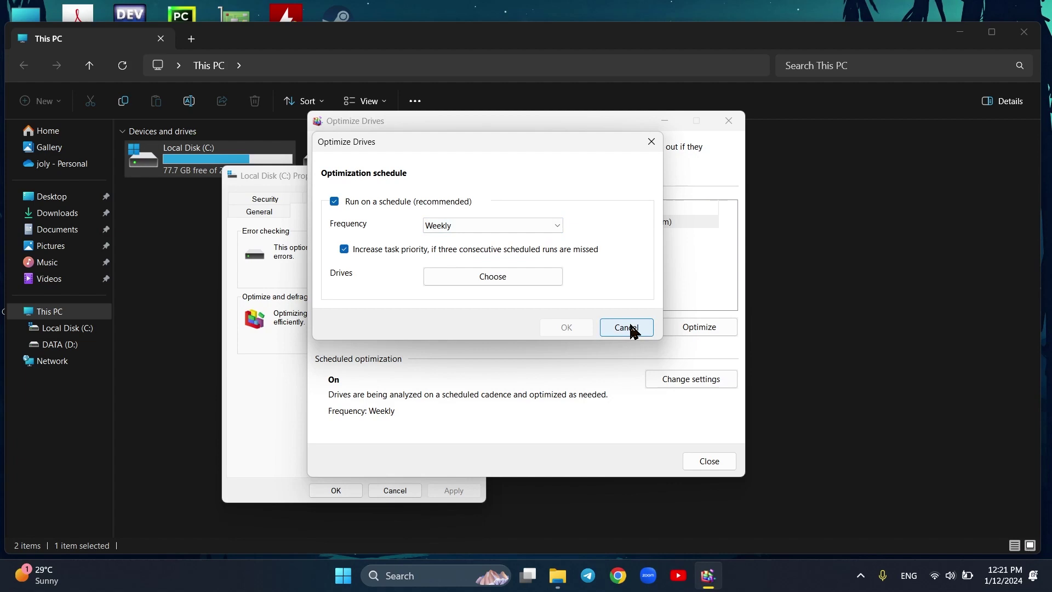
click(525, 278)
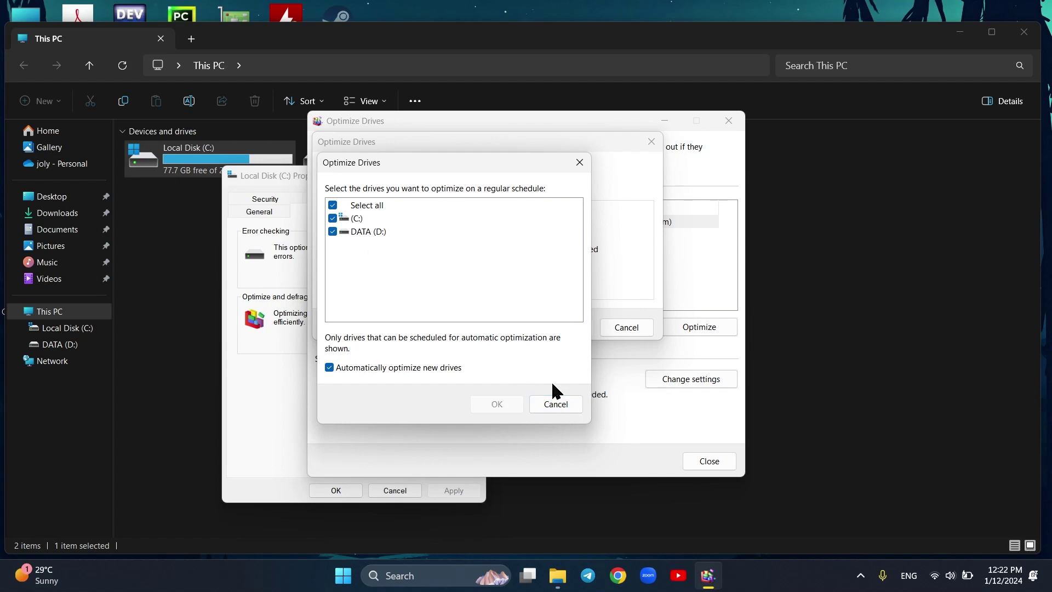
click(553, 410)
click(619, 328)
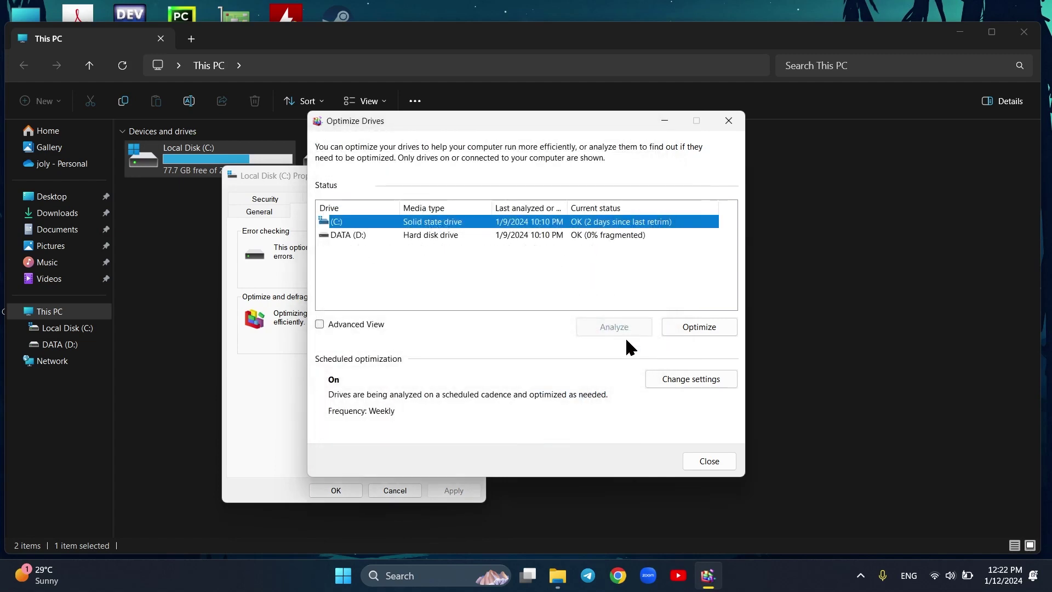
click(710, 462)
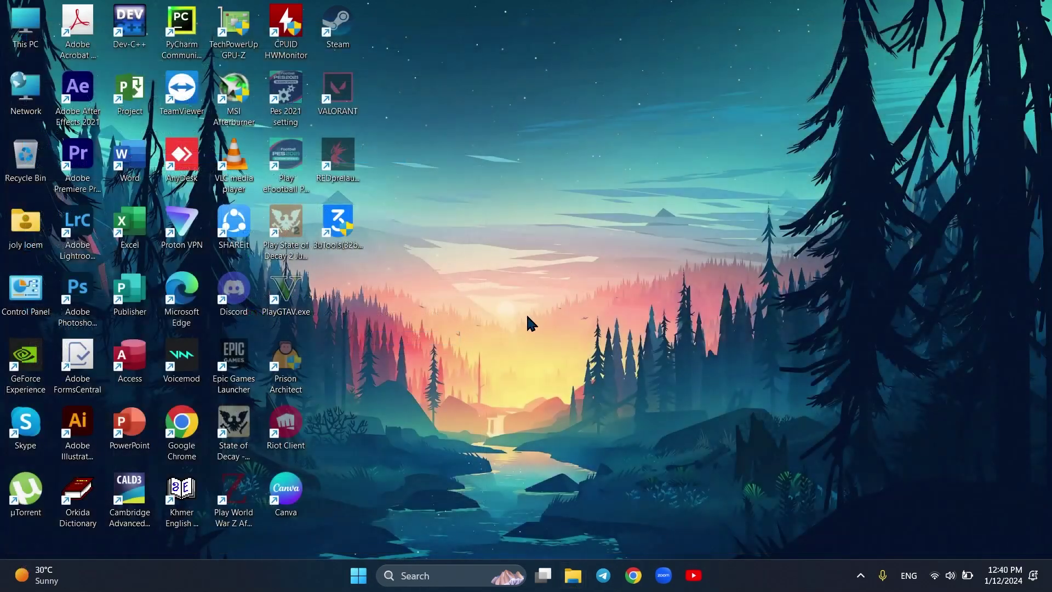
Find the Widgets setting with a 'widg' search and switch Widgets under Taskbar items Off.
click(427, 576)
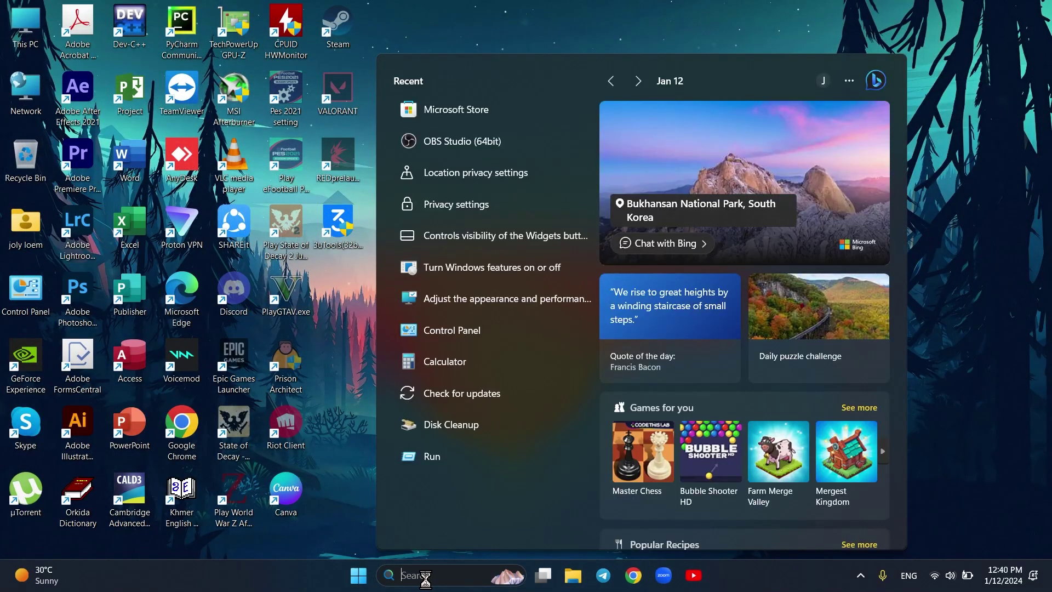
text(wi)
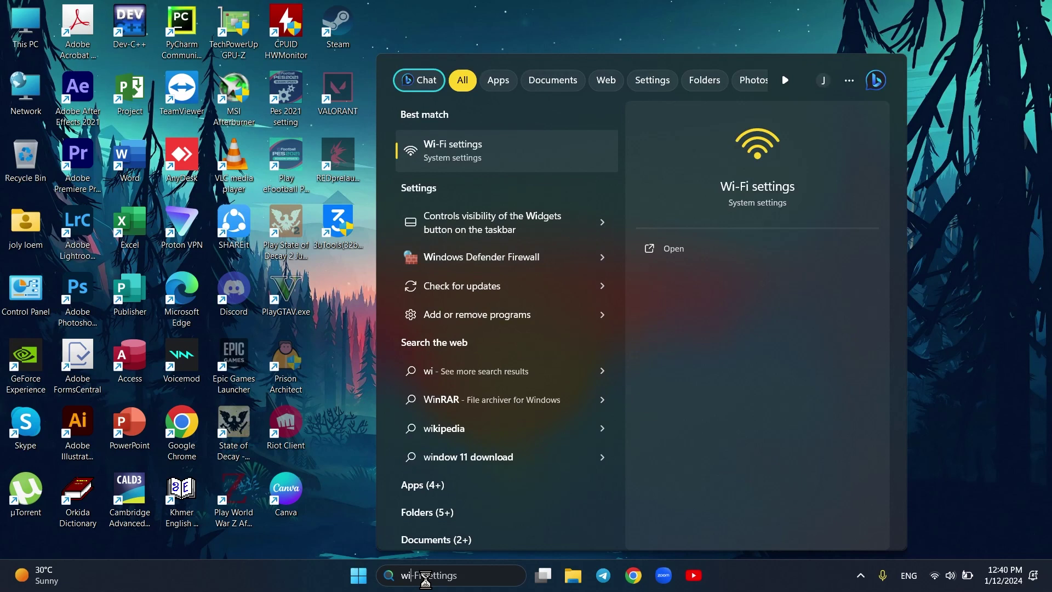
text(dg)
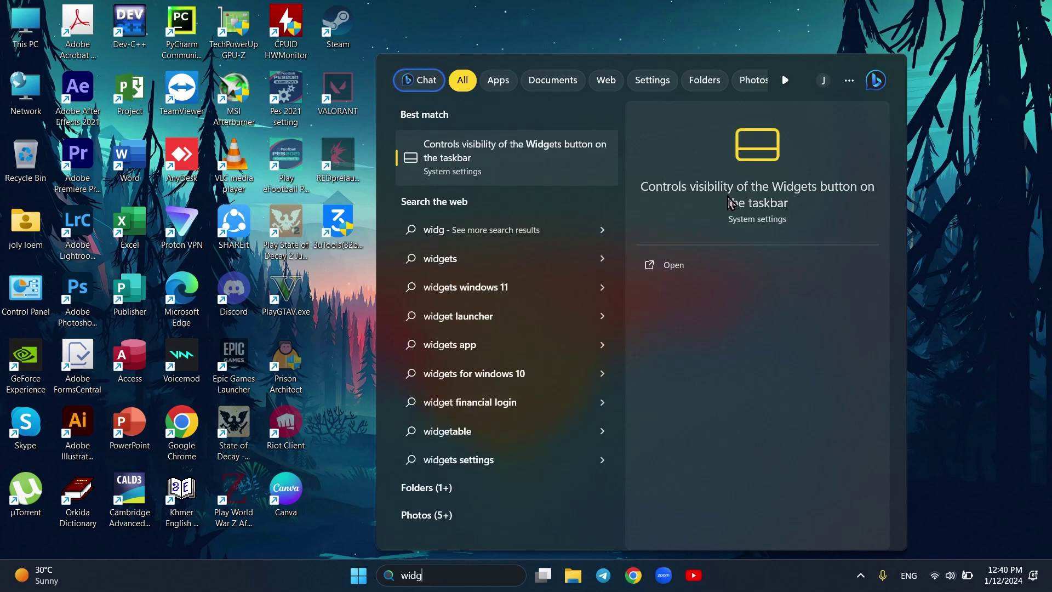
click(670, 268)
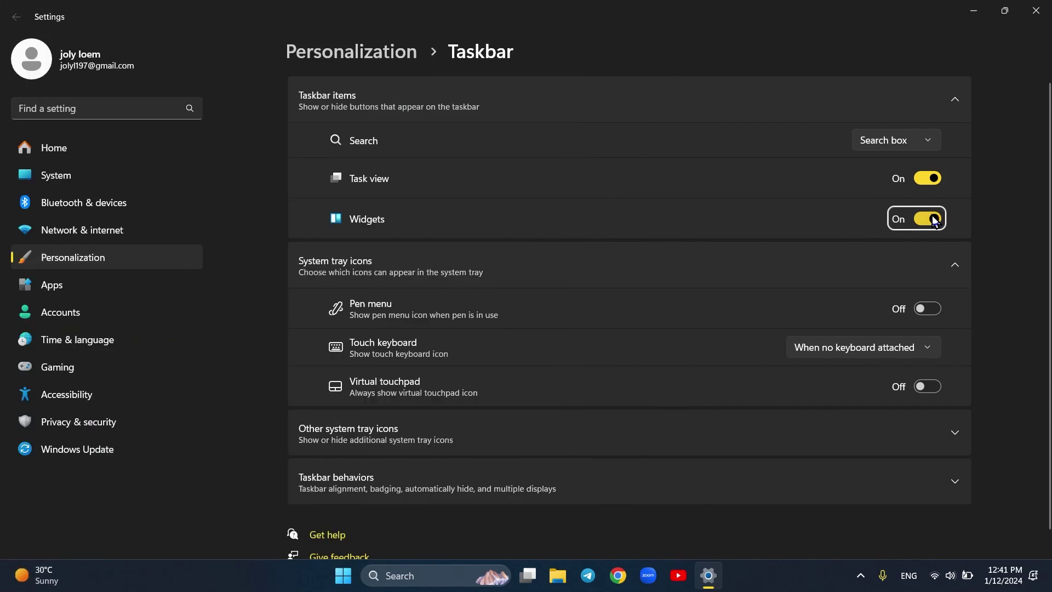
click(931, 219)
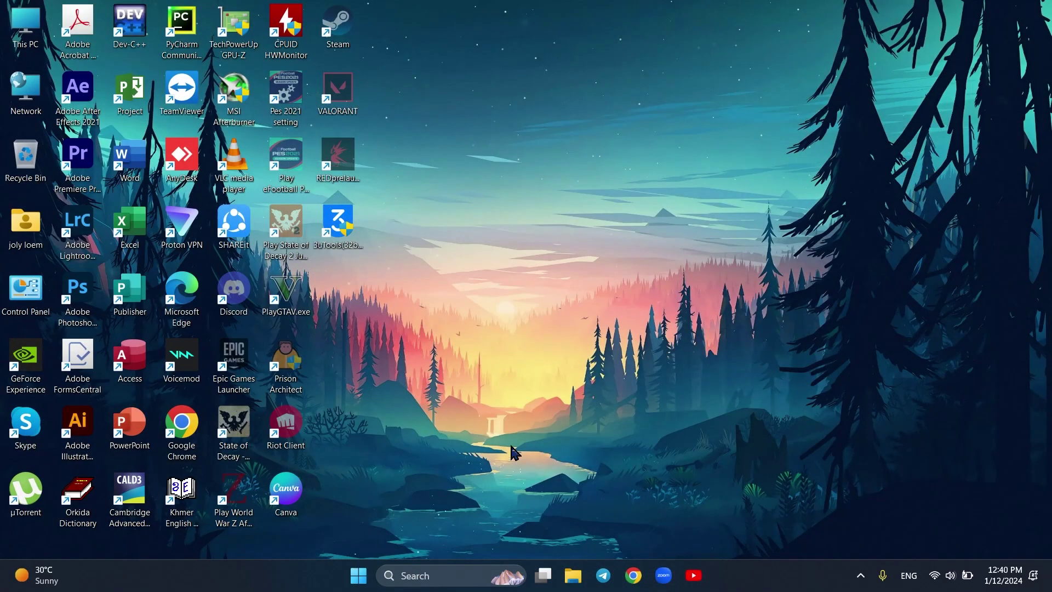
Launch Microsoft Store via a 'micro' search and open Settings from the profile menu.
click(445, 572)
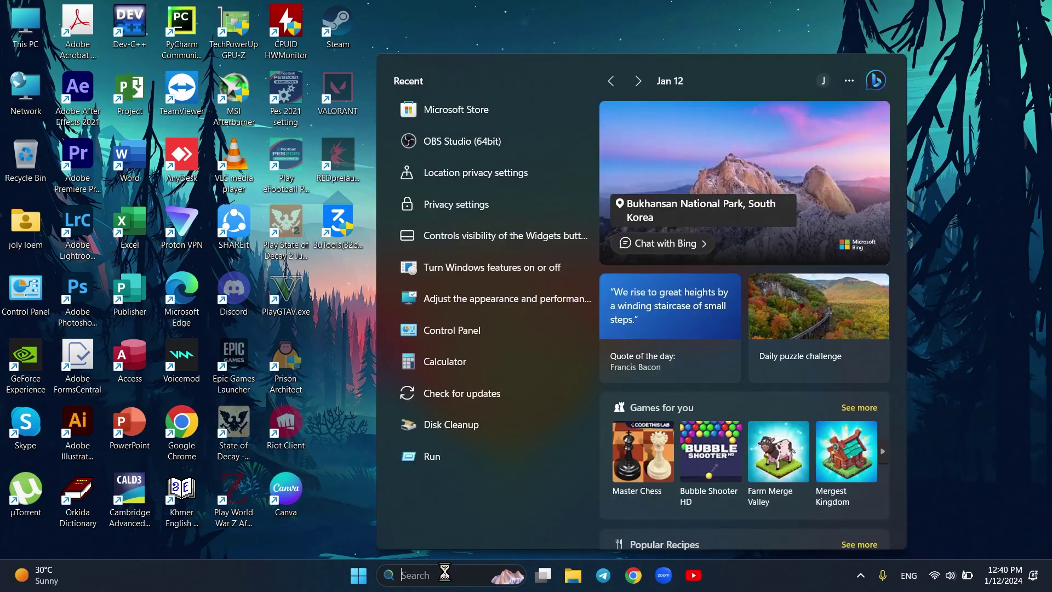
text(micro)
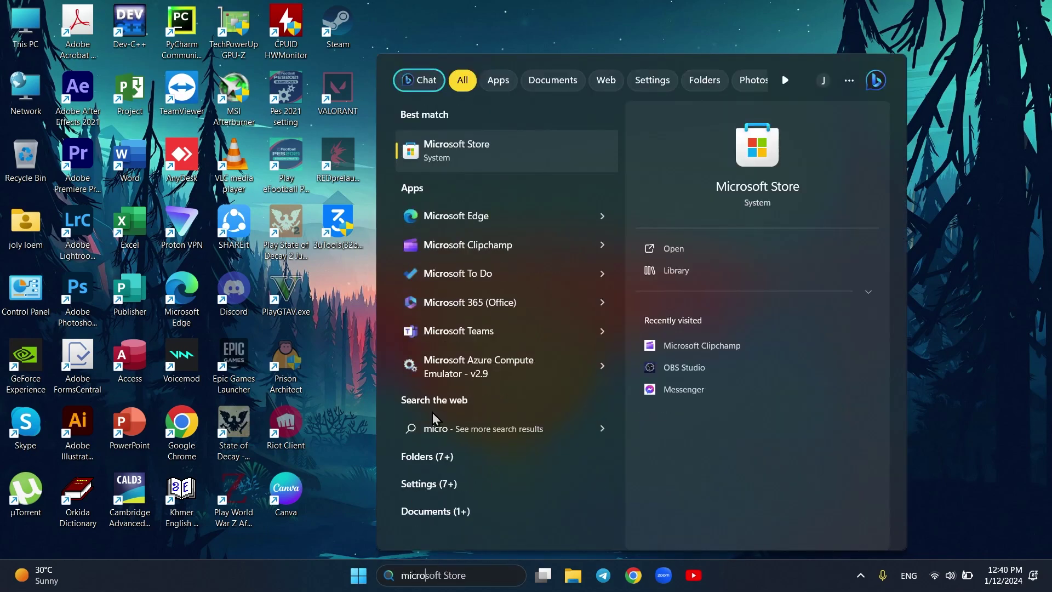
click(526, 143)
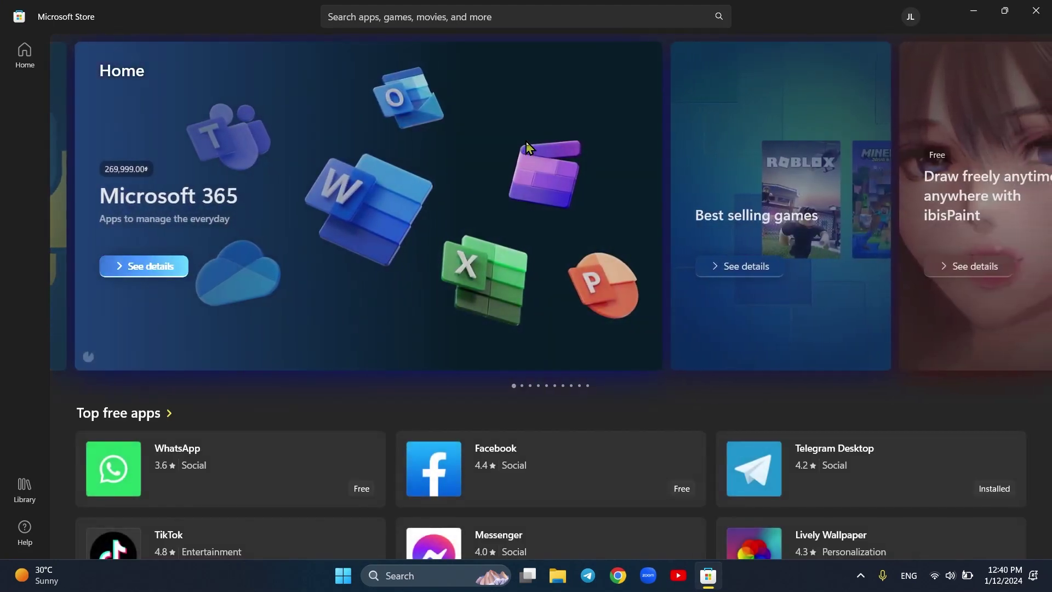
click(911, 17)
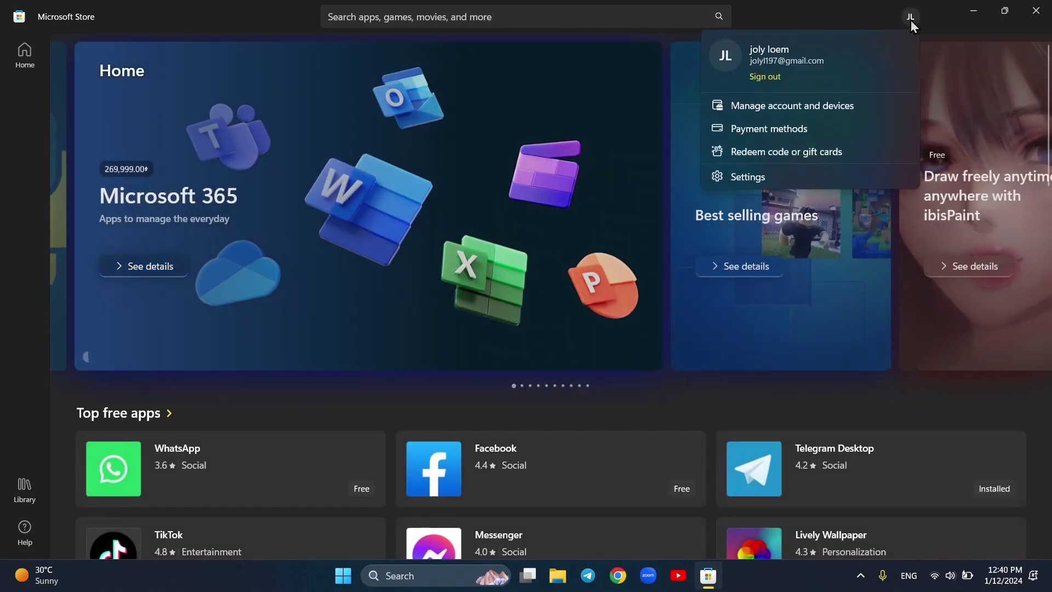
click(737, 178)
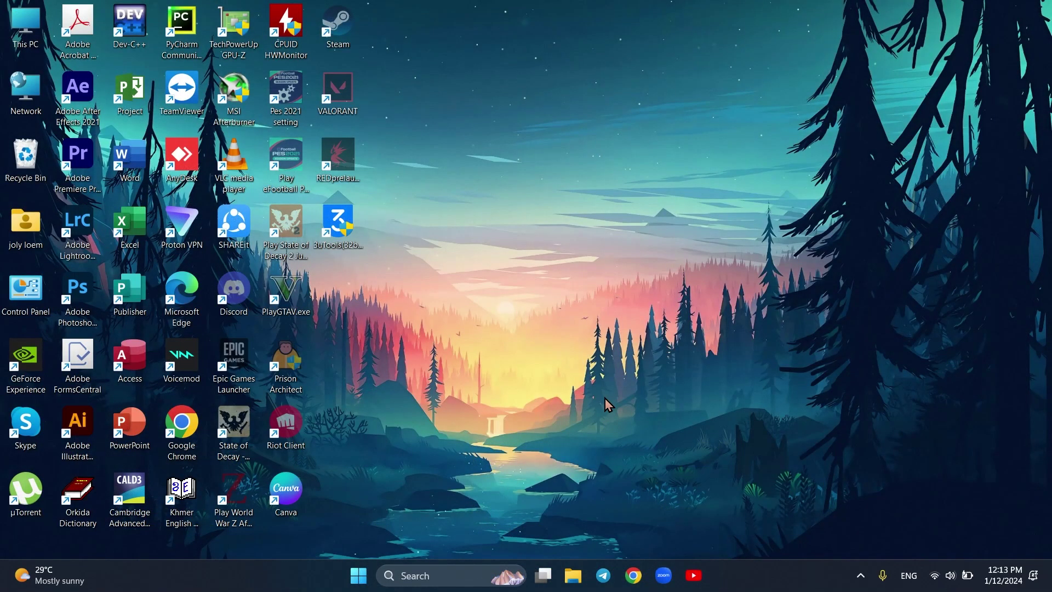
Open the Windows Temp folder by entering 'temp' in the Run dialog.
click(435, 576)
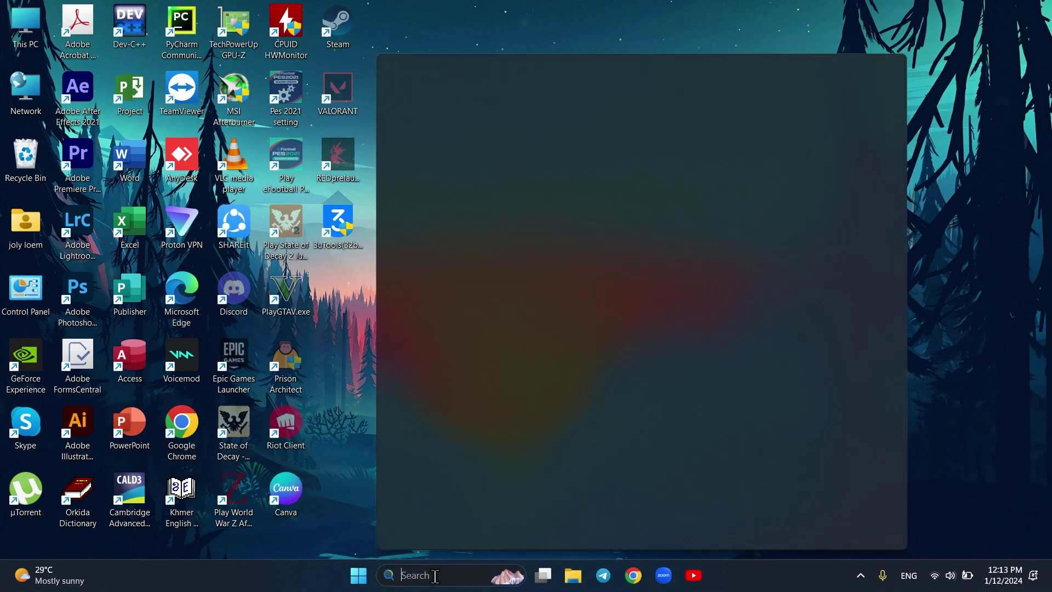
text(run)
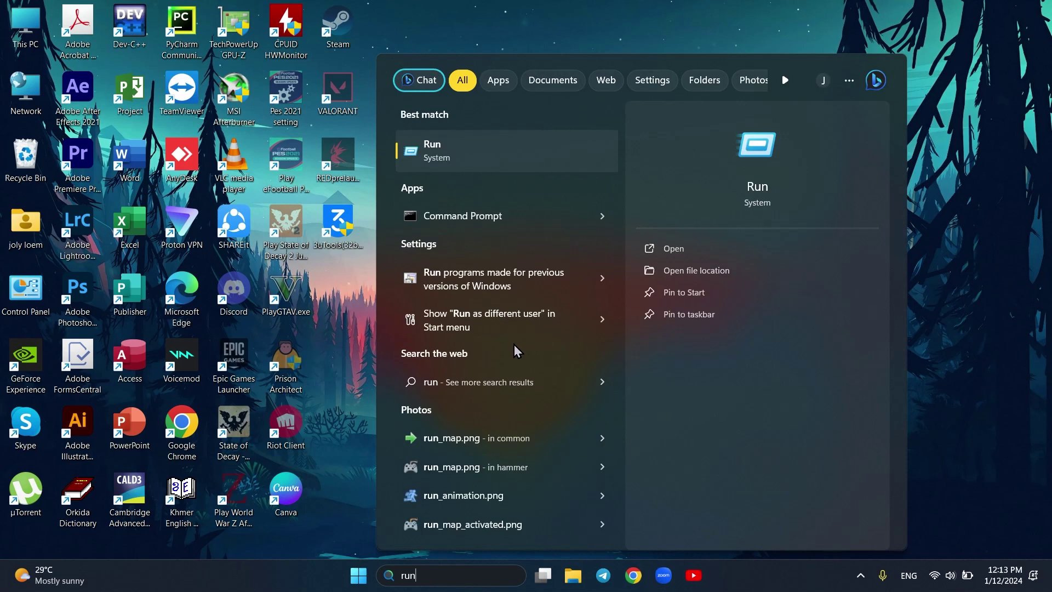
click(514, 146)
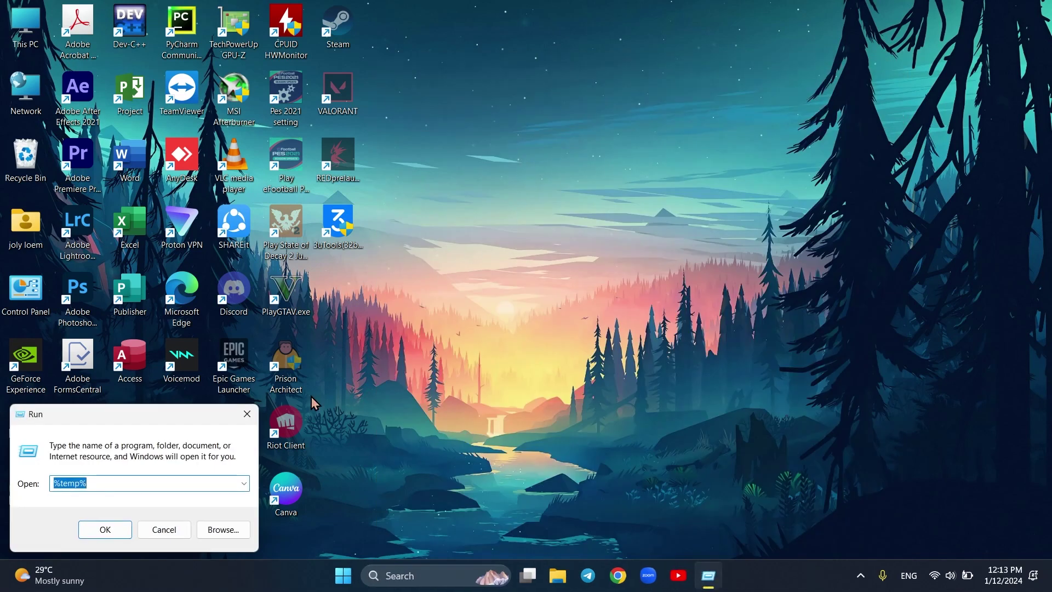
key(BackSpace)
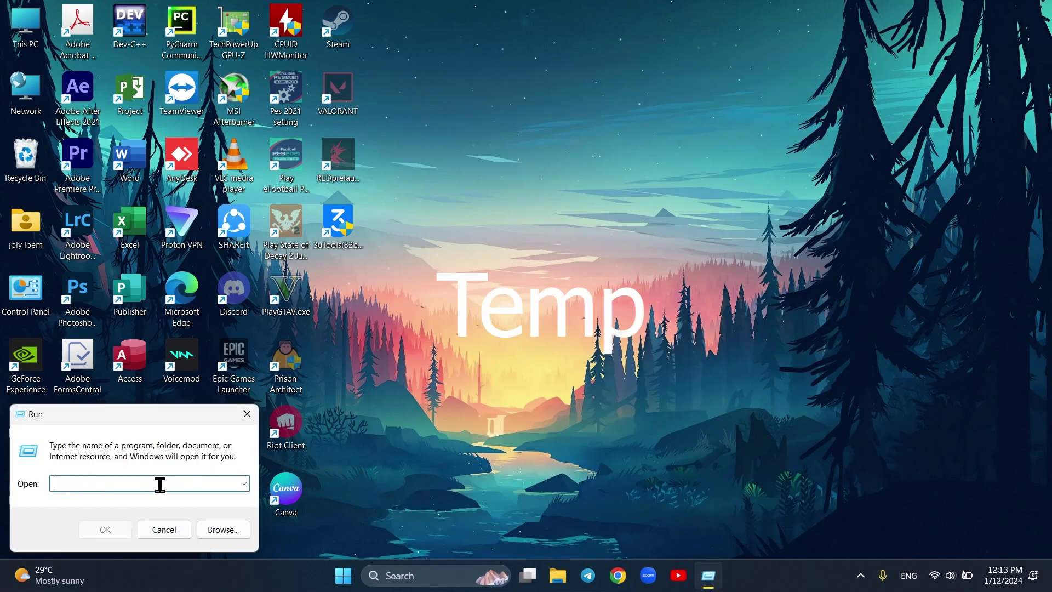
text(temp)
key(Return)
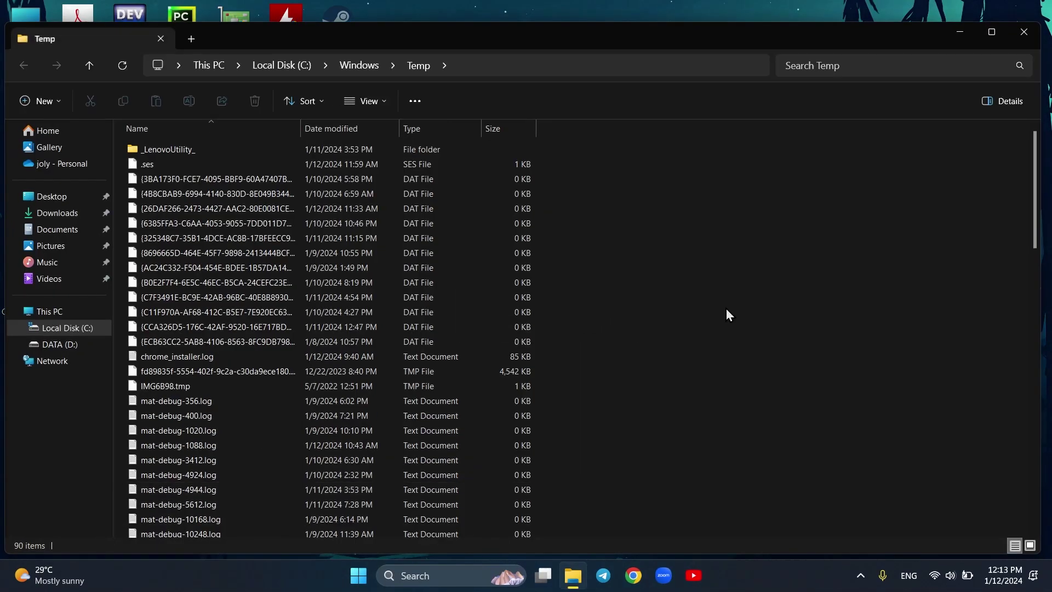
Delete everything in Temp, skipping all in-use files, and close the folder.
key(ctrl+a)
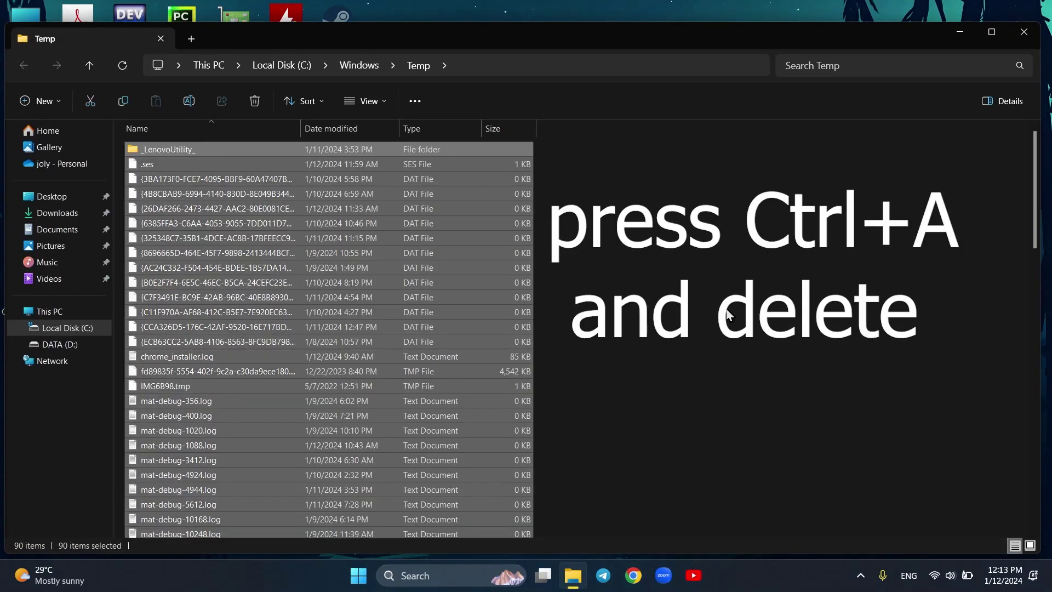
key(Delete)
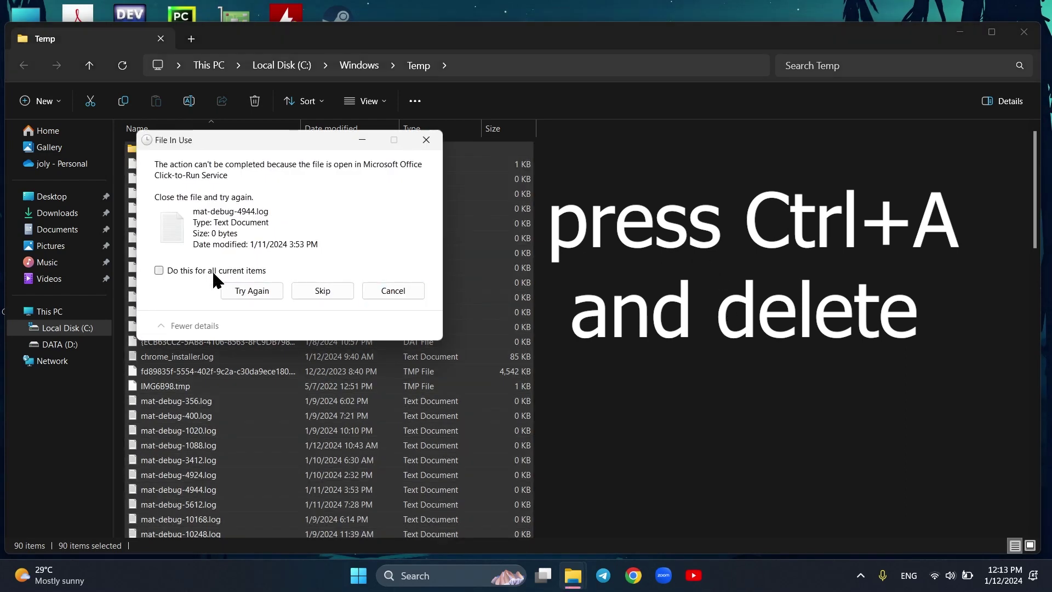
click(159, 270)
click(317, 291)
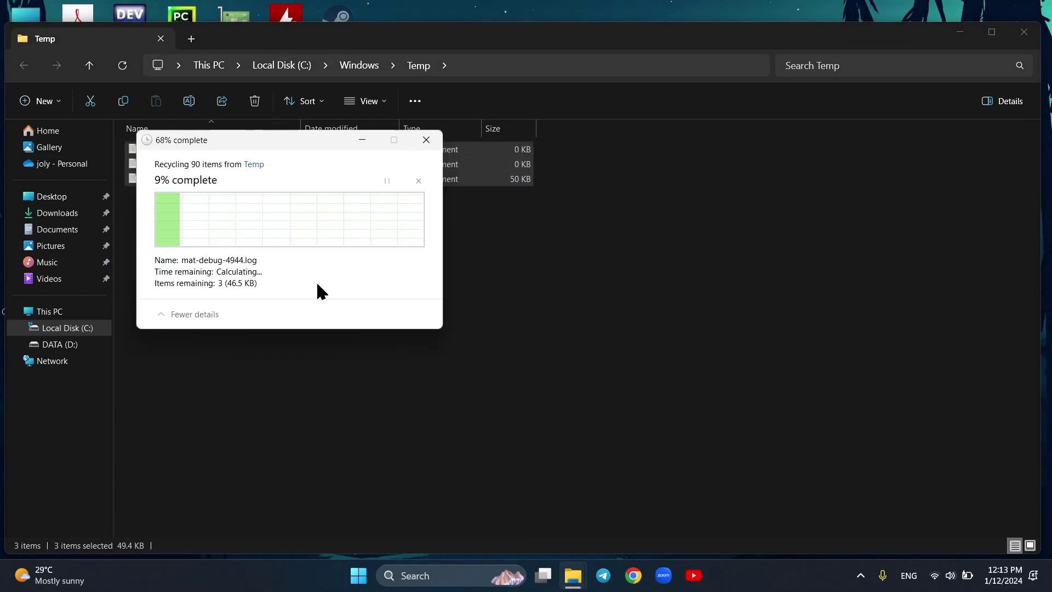
click(1024, 32)
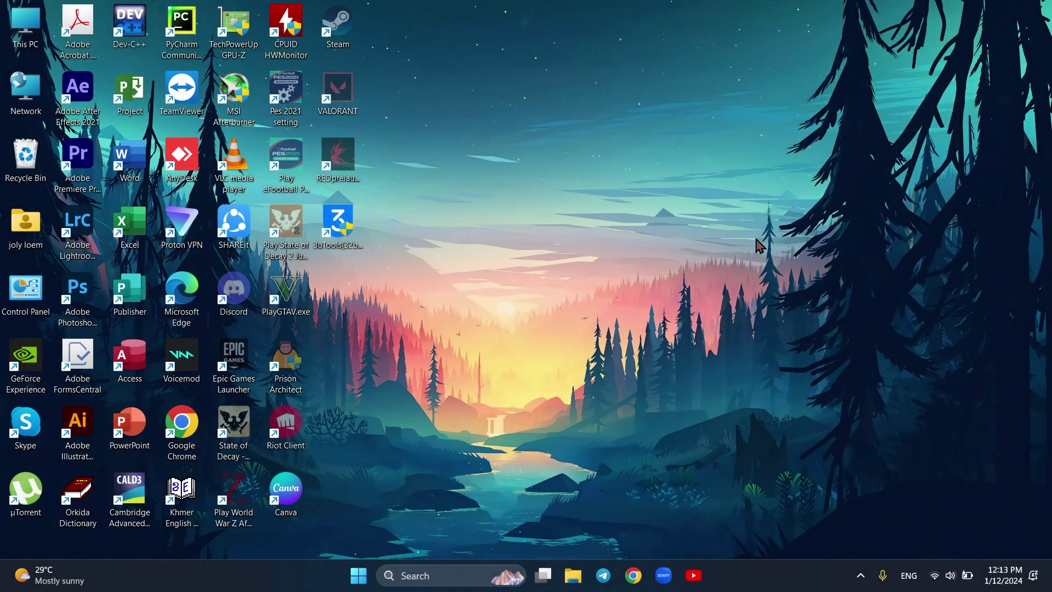
Open the user's %temp% folder through the Run dialog.
click(422, 575)
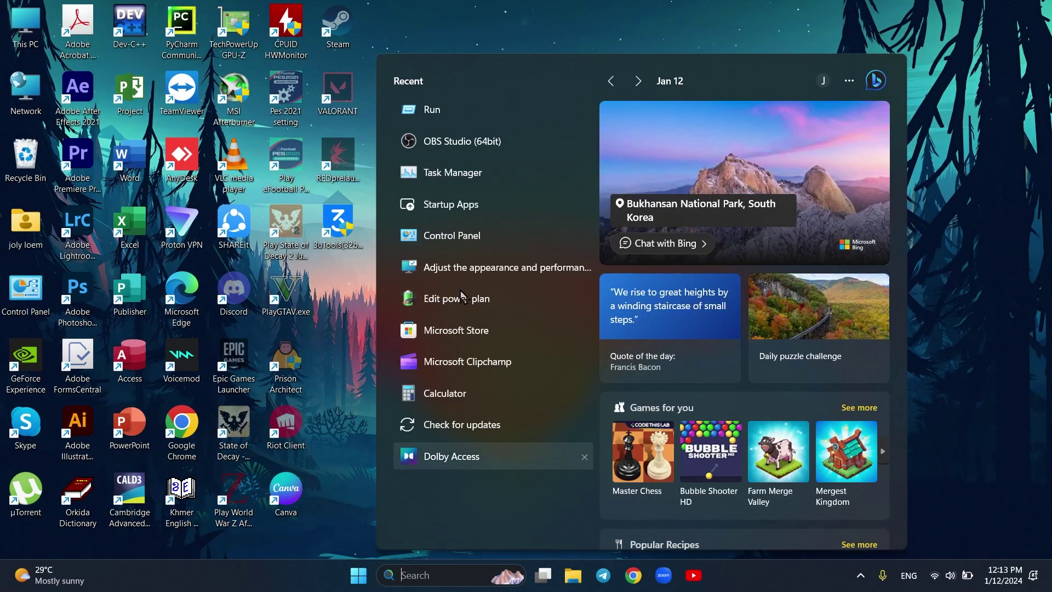
click(432, 111)
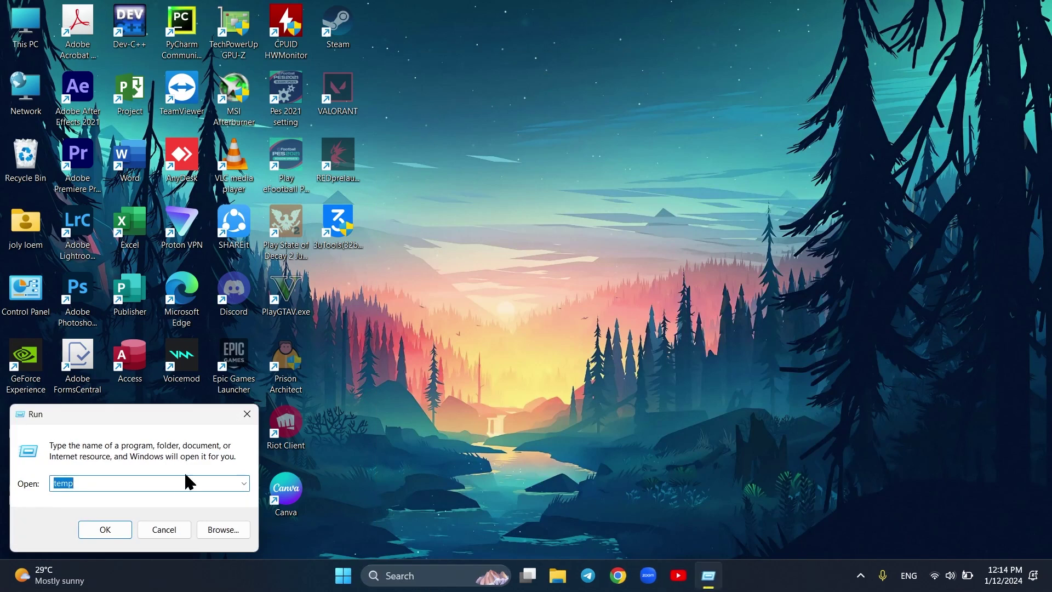
key(BackSpace)
text(T\)
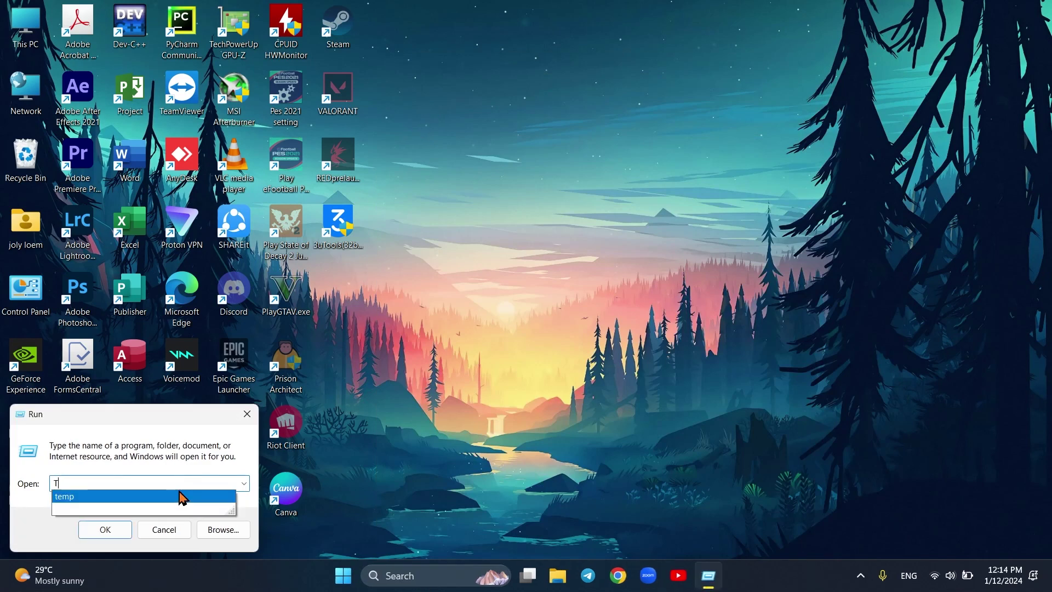
key(BackSpace)
key(BackSpace)
text(%)
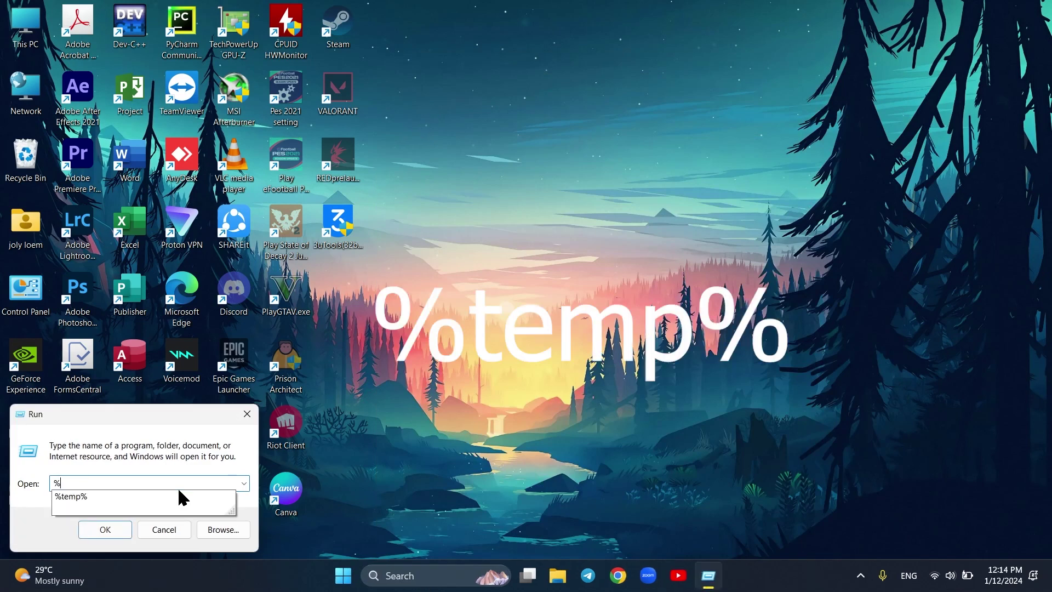
click(127, 496)
click(110, 528)
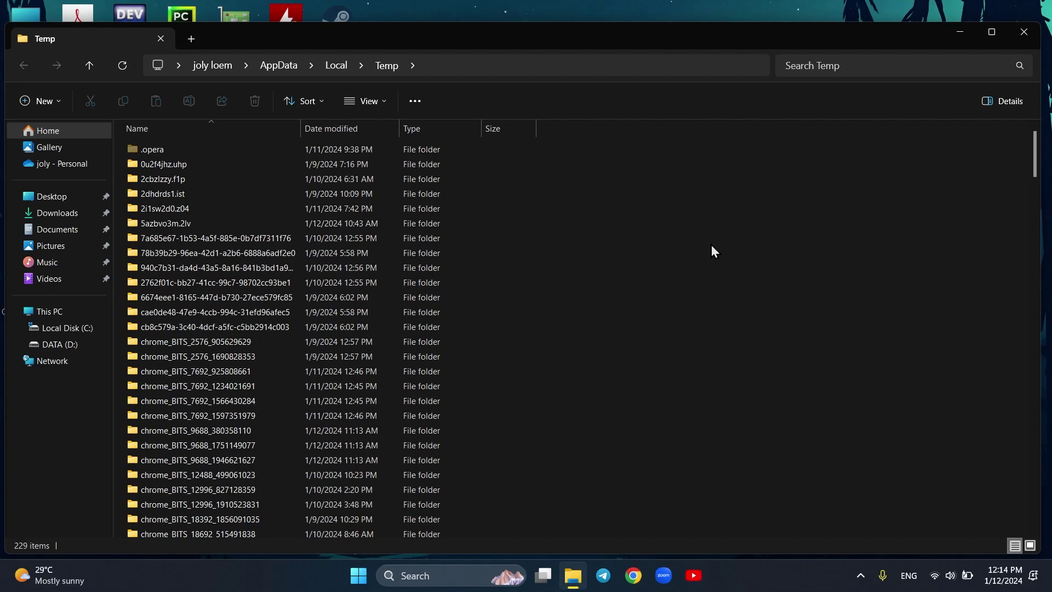
Delete all 229 temp items, skipping every file still in use.
key(ctrl+a)
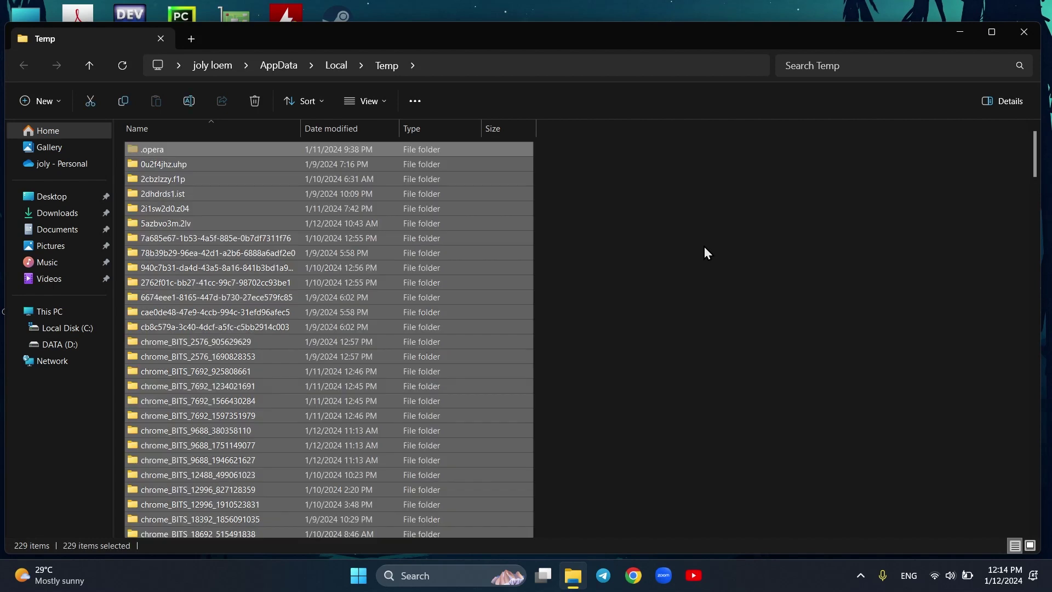
key(Delete)
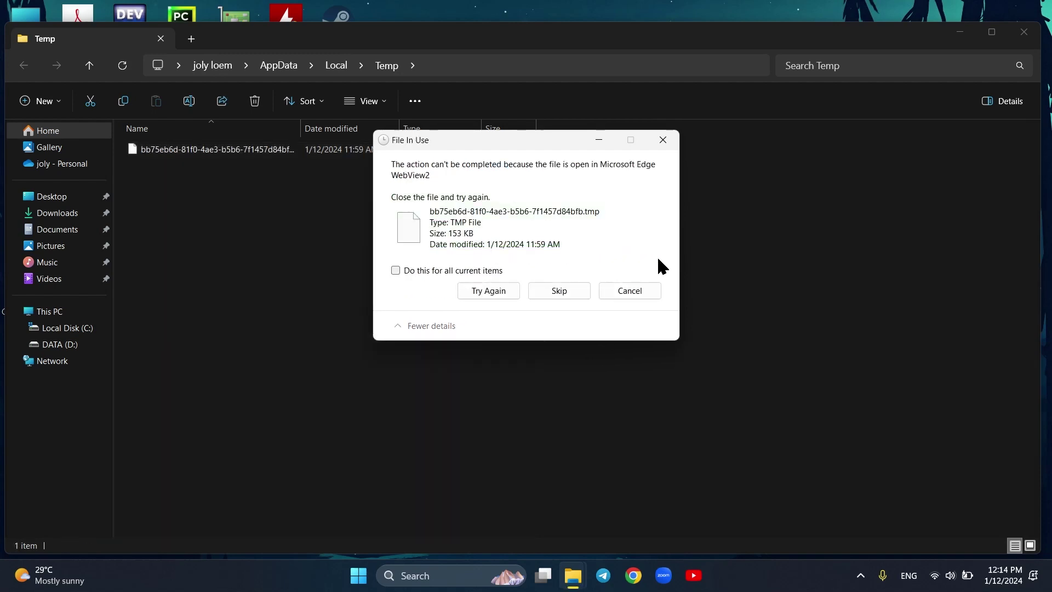
click(396, 270)
click(560, 291)
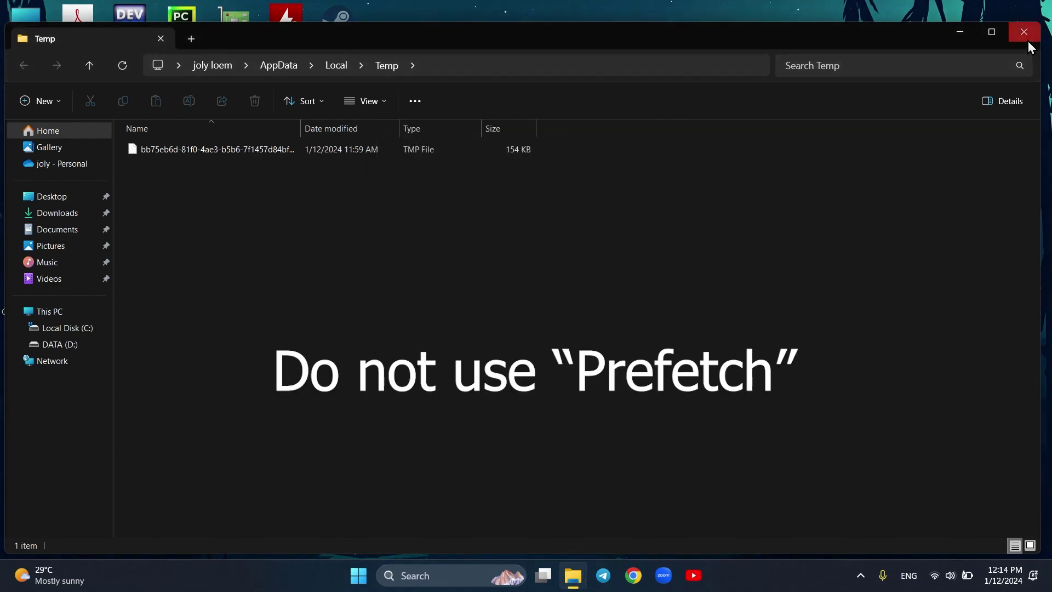
Close the Temp folder and launch Disk Cleanup for drive C:.
click(1023, 31)
click(428, 576)
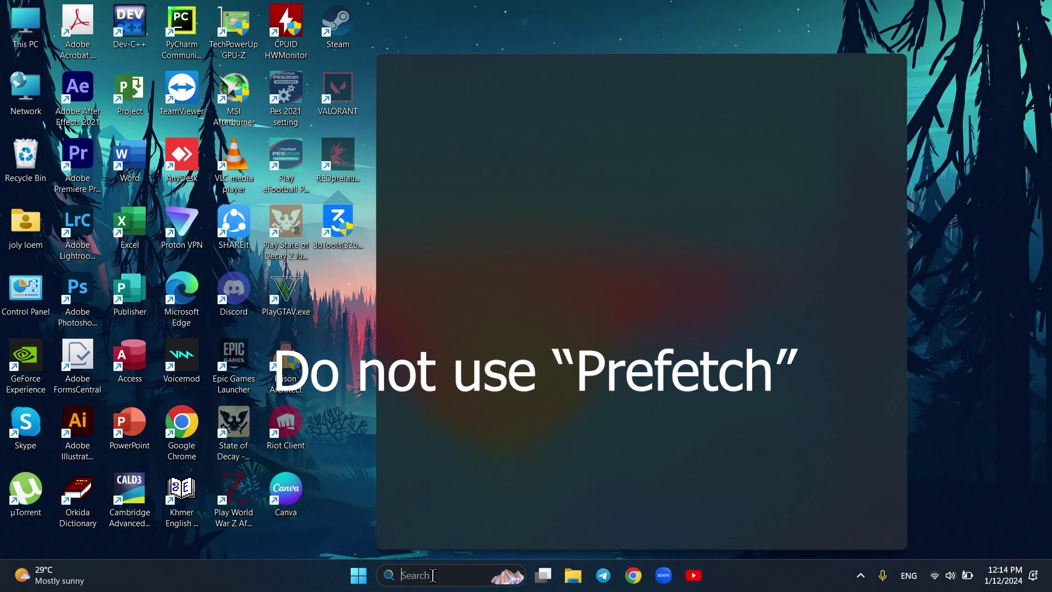
text(disk)
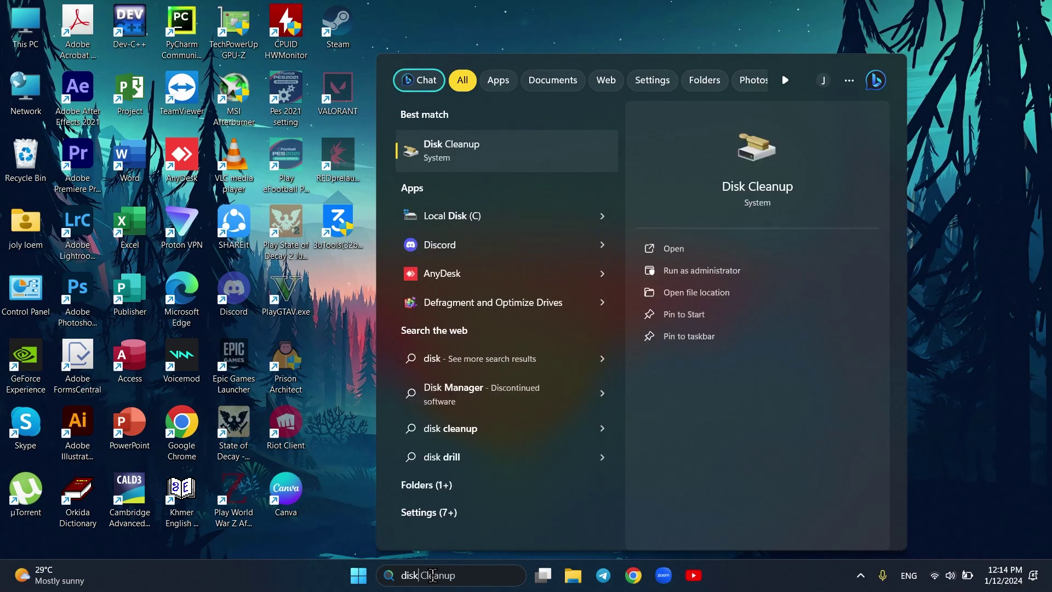
click(470, 147)
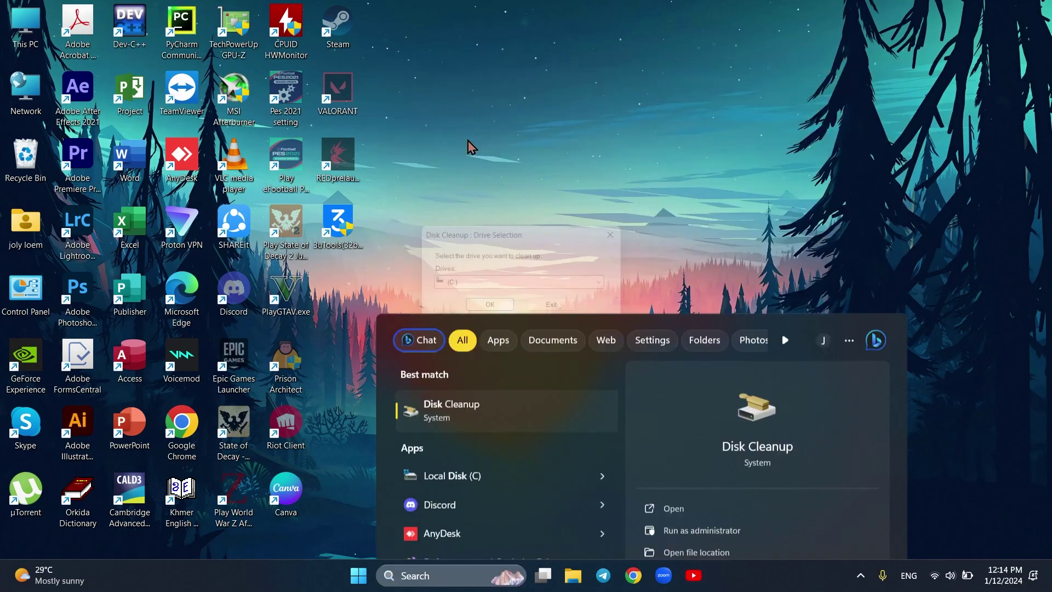
click(487, 310)
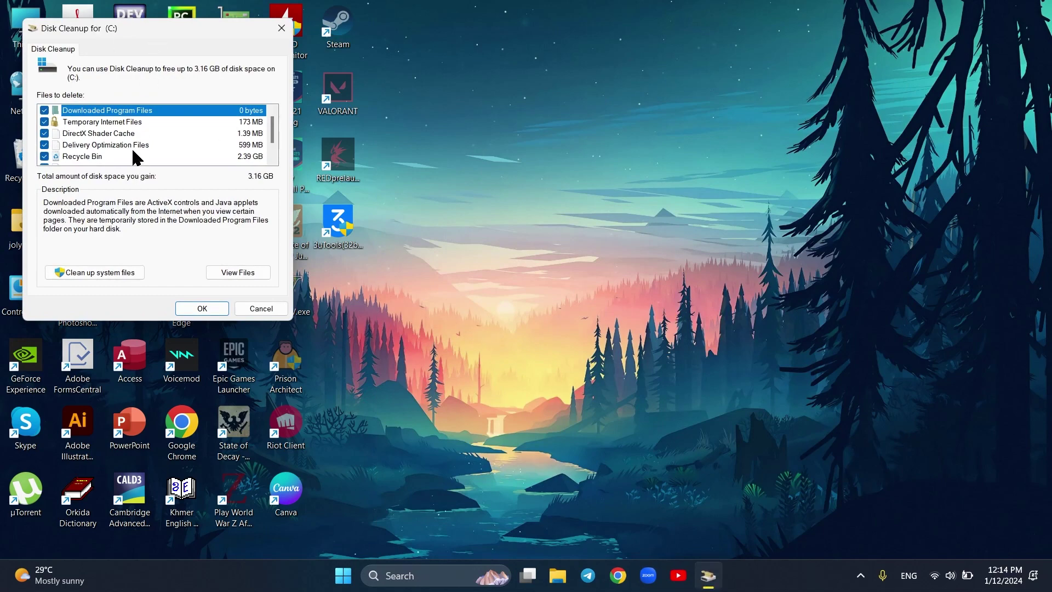
Switch Disk Cleanup to include system files and rescan drive C:.
scroll(133, 147, down, 1)
scroll(137, 137, up, 1)
scroll(140, 143, down, 1)
click(77, 273)
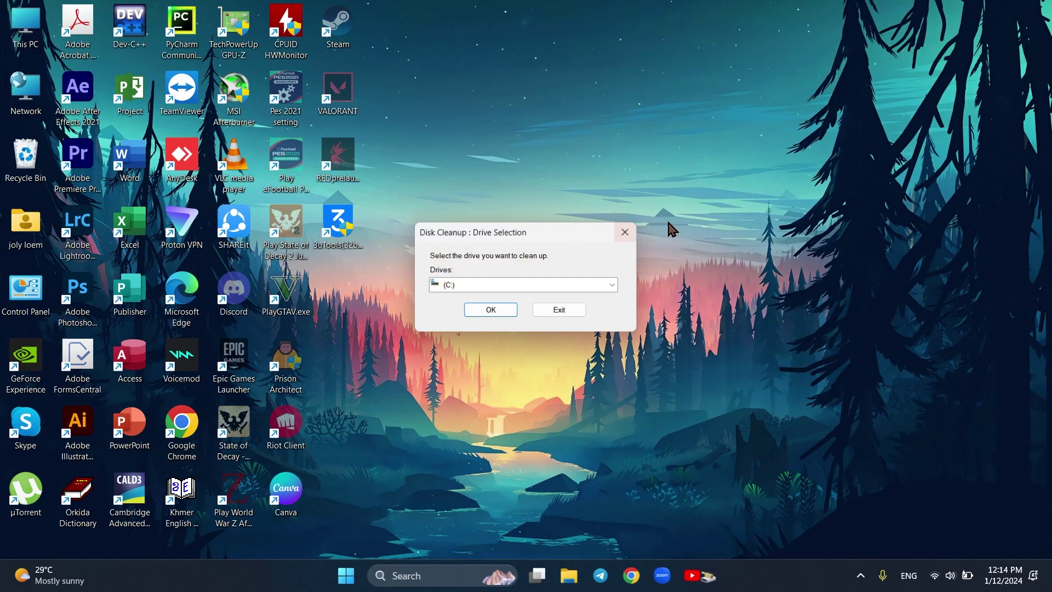
click(492, 311)
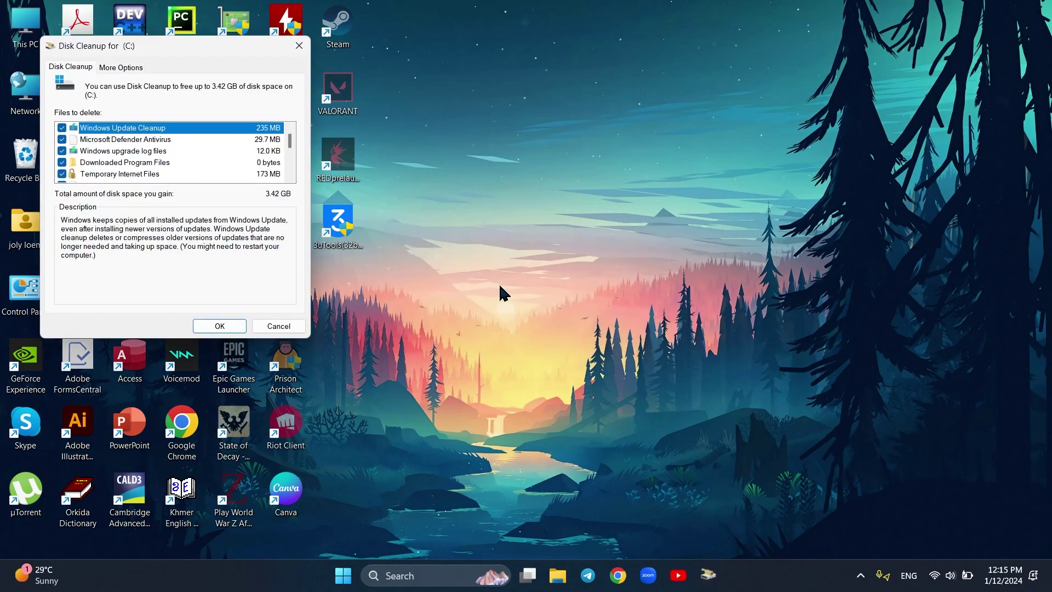
Tick every category including Language Resource Files and permanently delete them.
scroll(189, 139, down, 3)
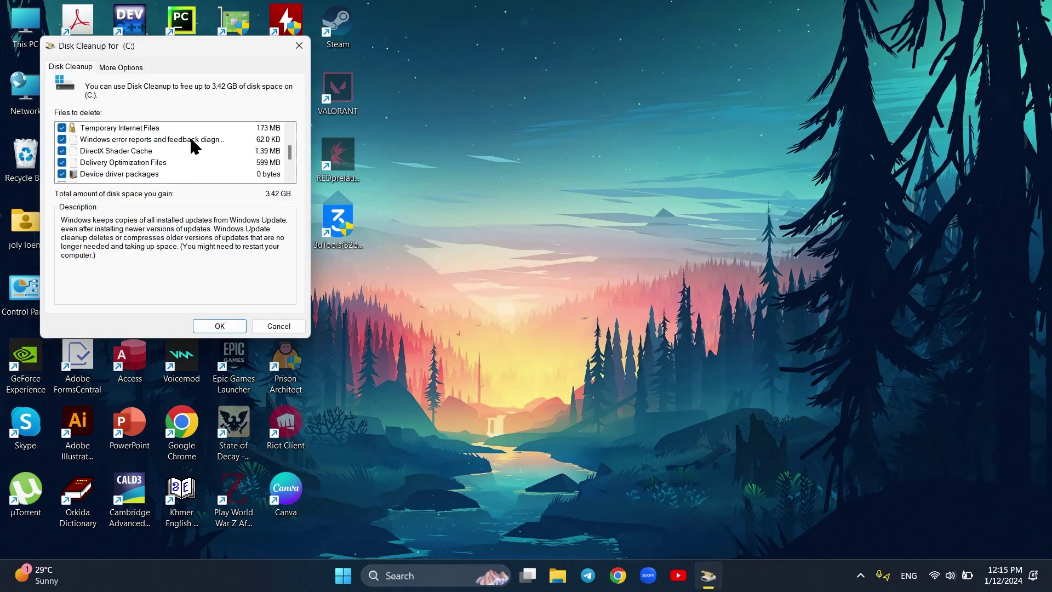
scroll(199, 147, up, 5)
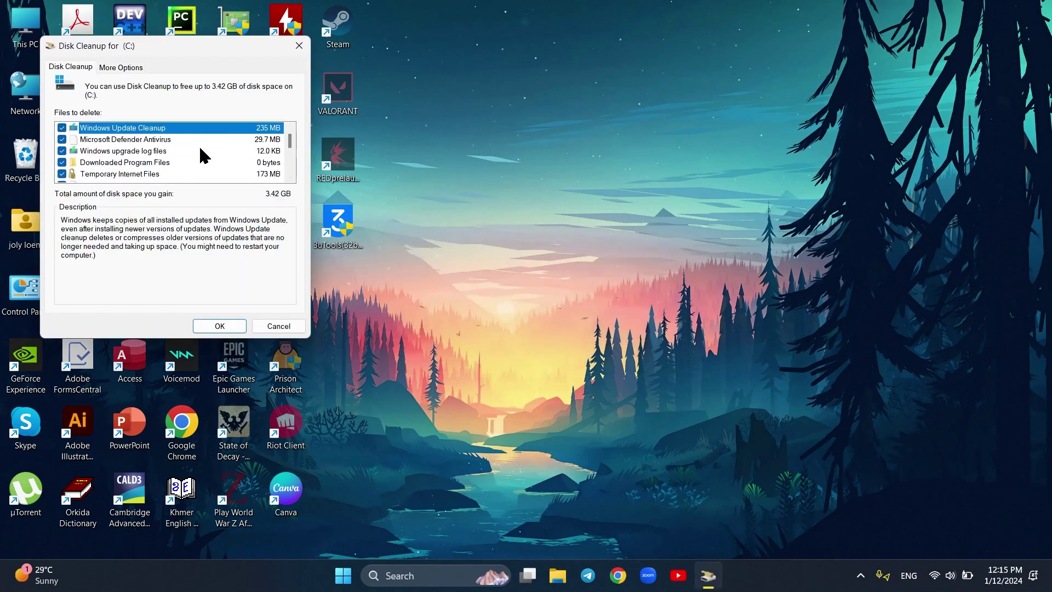
scroll(199, 148, down, 5)
click(62, 140)
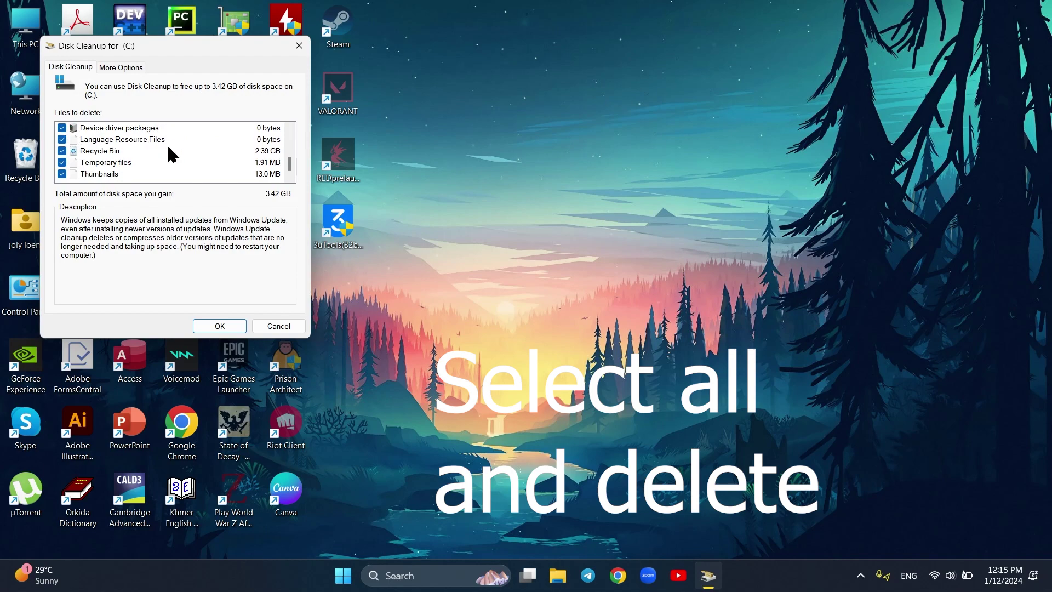
scroll(167, 143, up, 5)
scroll(167, 143, down, 5)
click(217, 326)
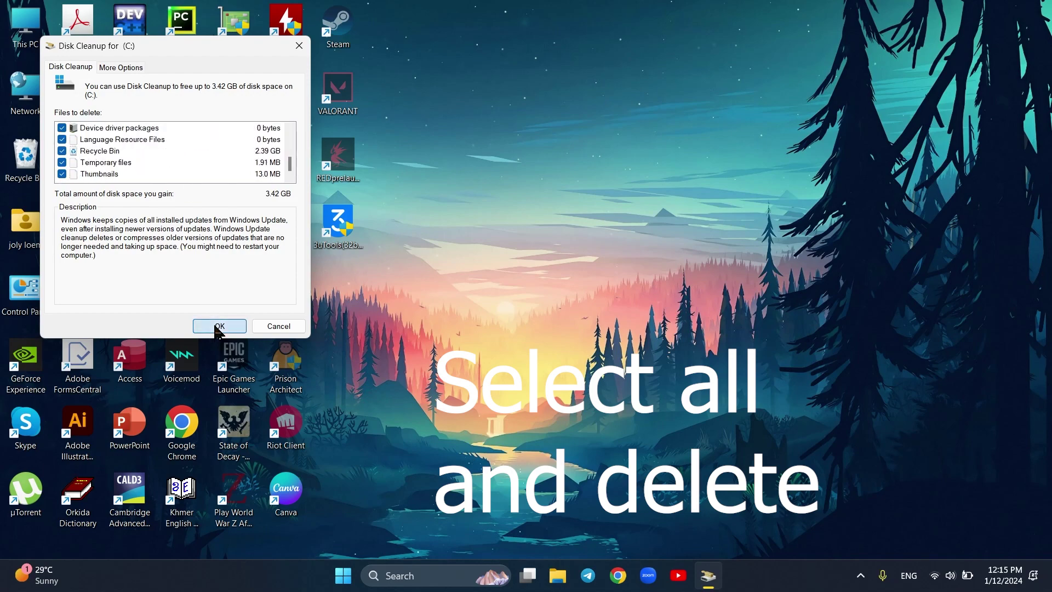
click(545, 298)
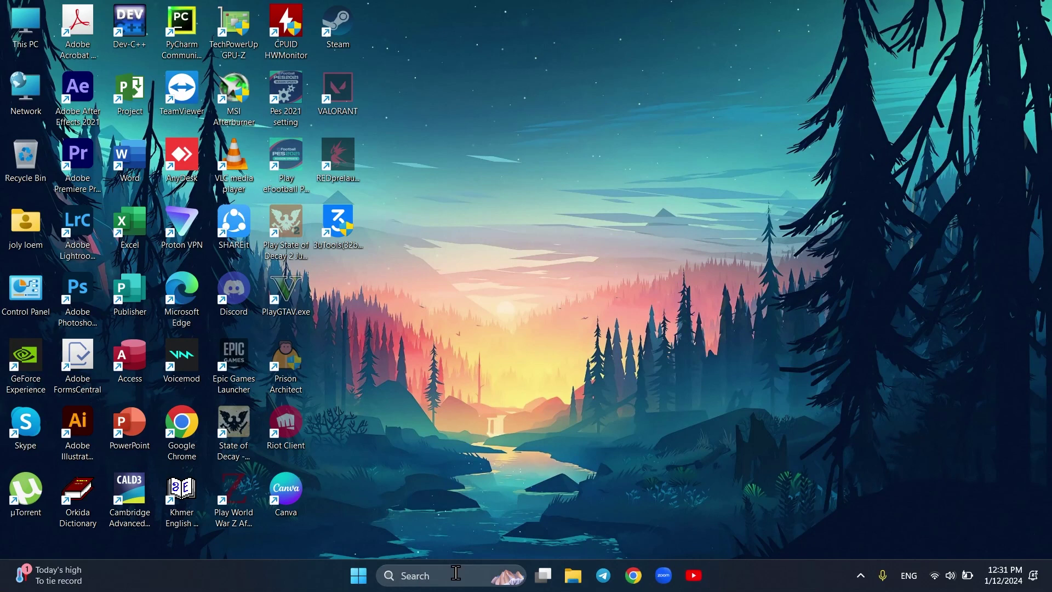
In Performance Options, try best performance, then apply 'Let Windows choose what's best' and close.
click(454, 573)
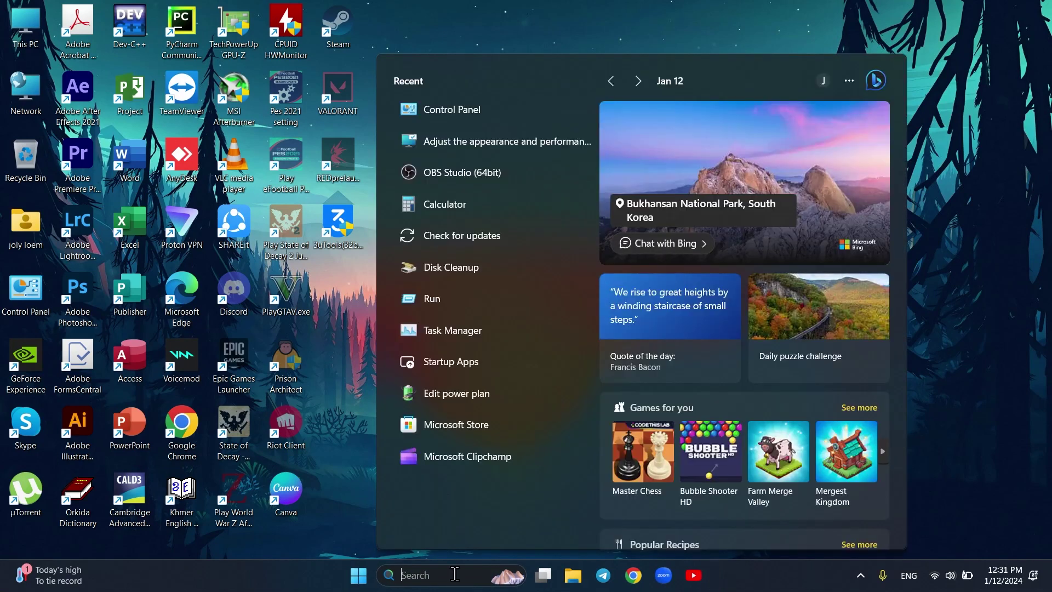
text(a)
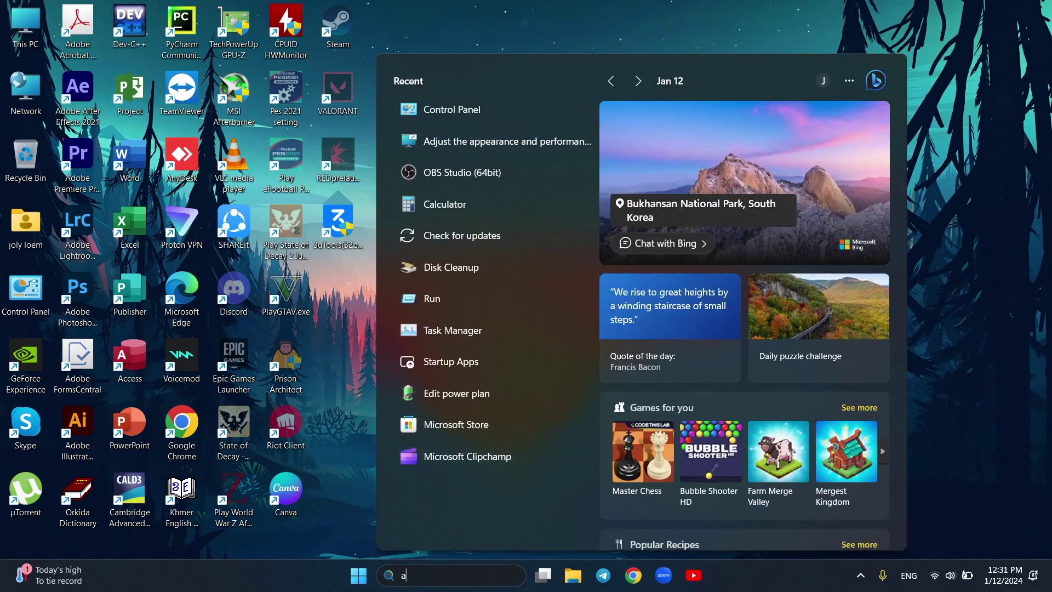
text(djust the appearance and)
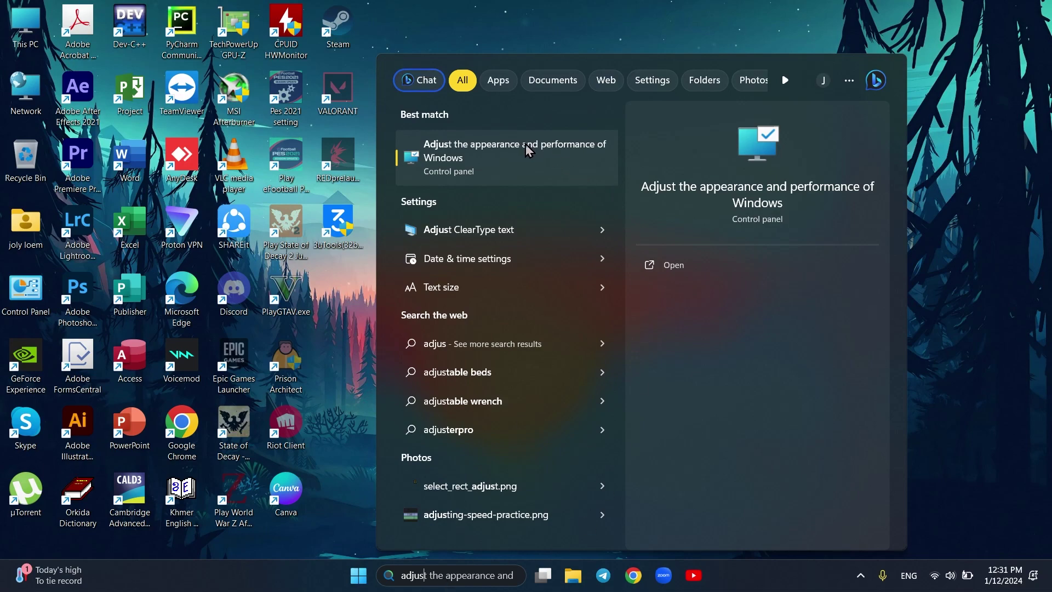
click(675, 266)
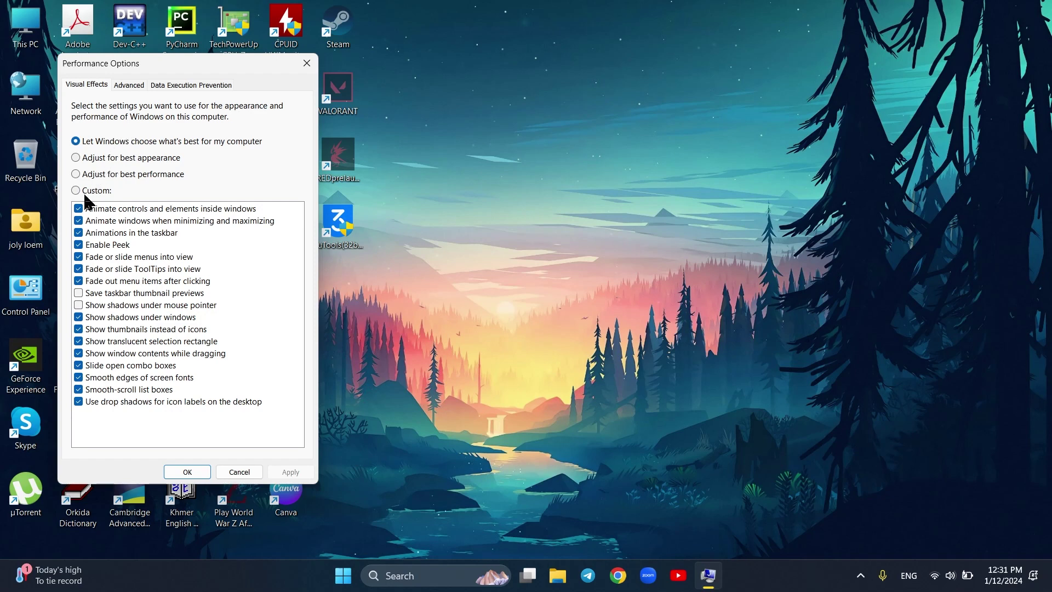
click(77, 172)
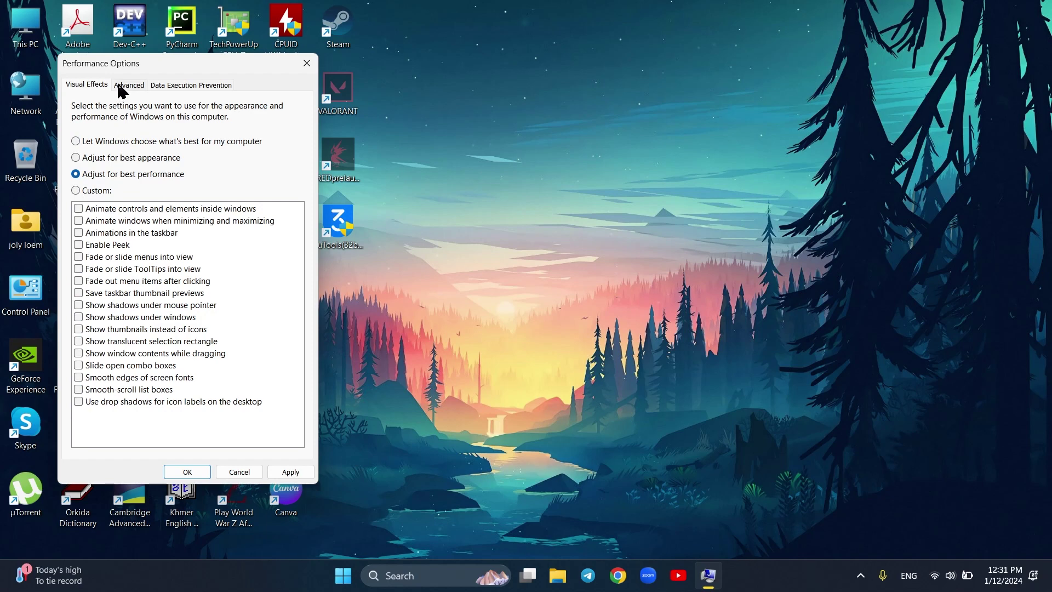
click(77, 141)
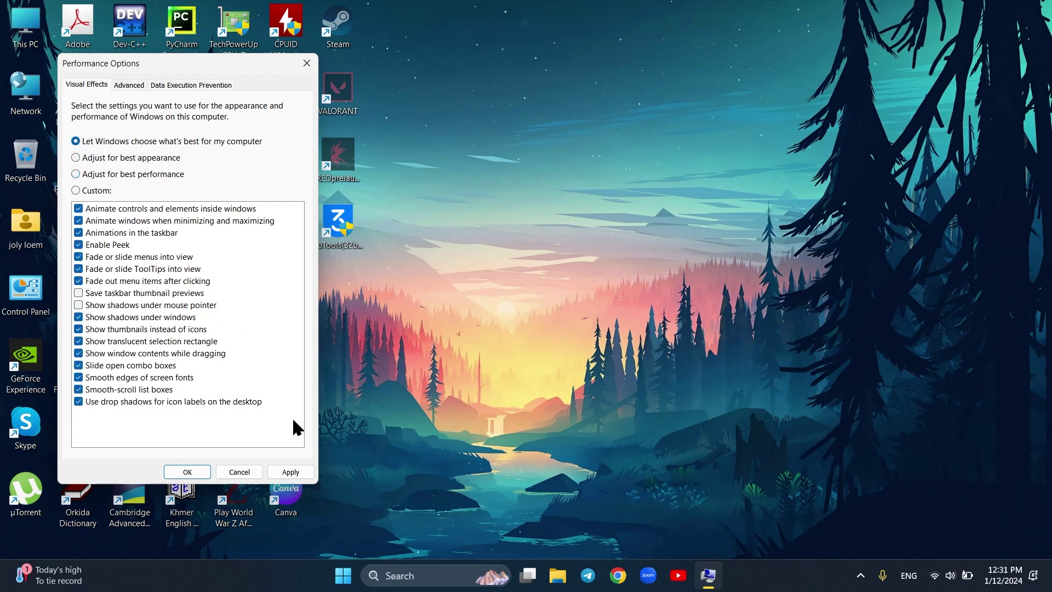
click(290, 471)
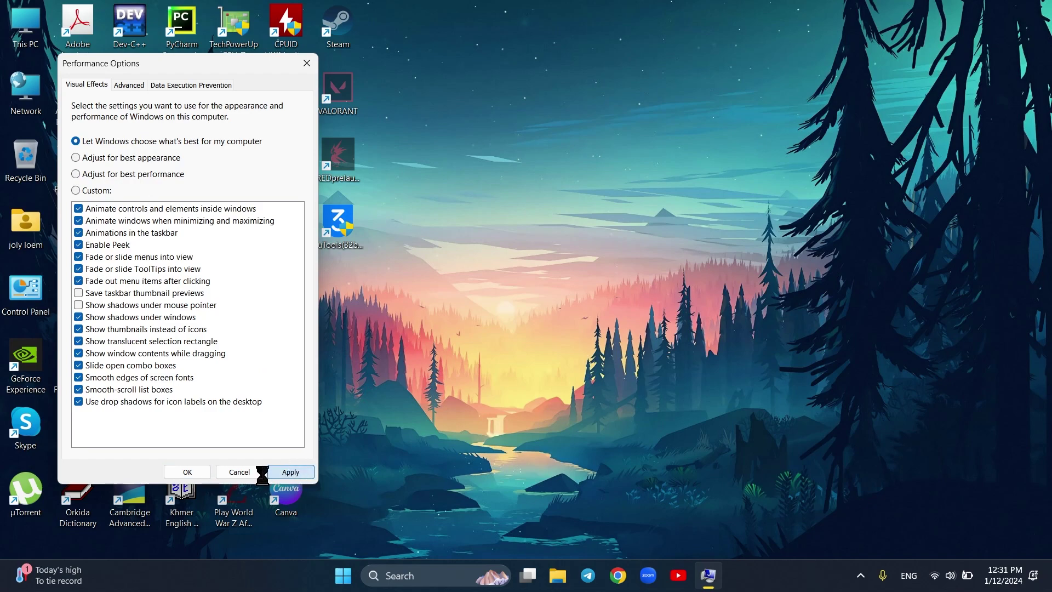
click(187, 472)
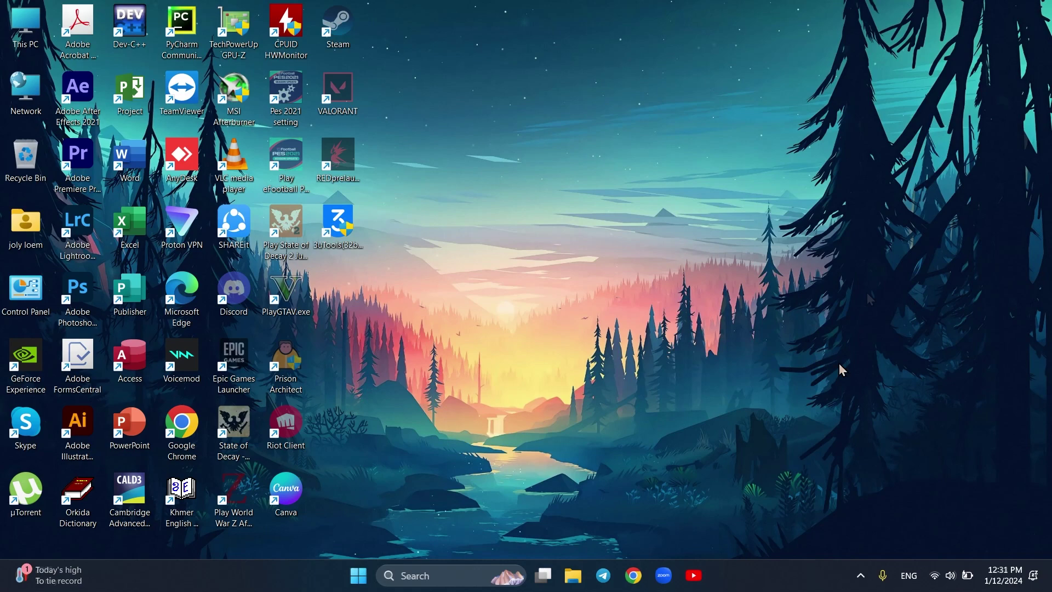
Open Windows Update via a 'check' search and run Check for updates.
click(448, 582)
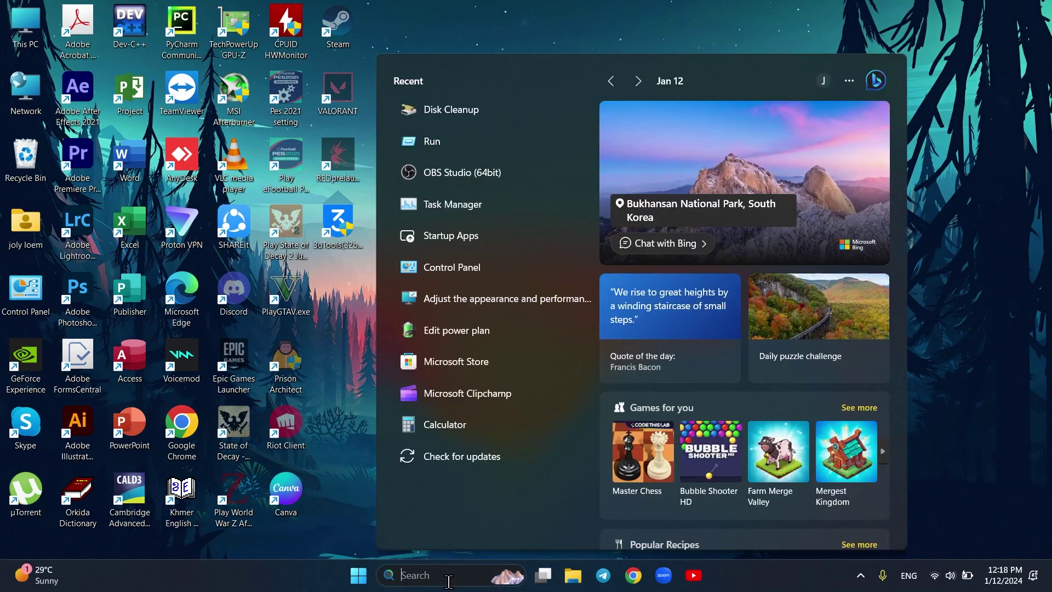
text(check)
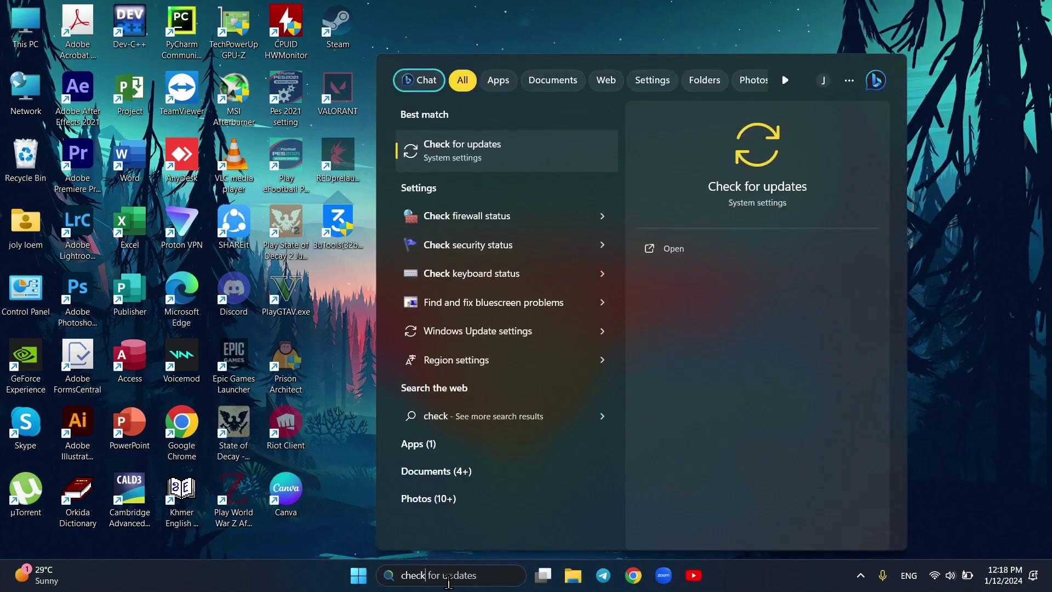
click(474, 143)
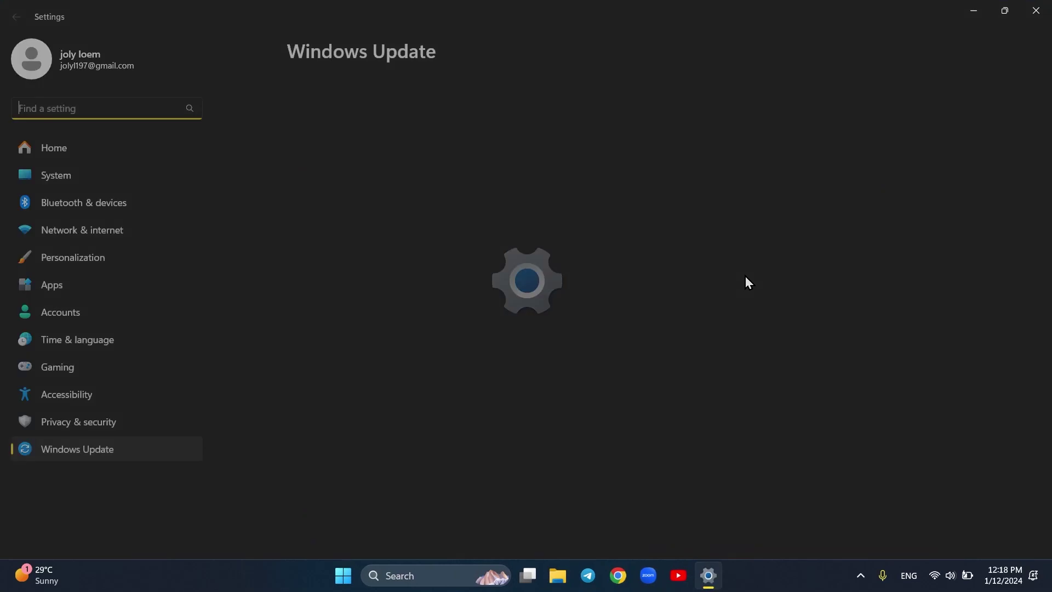
click(926, 114)
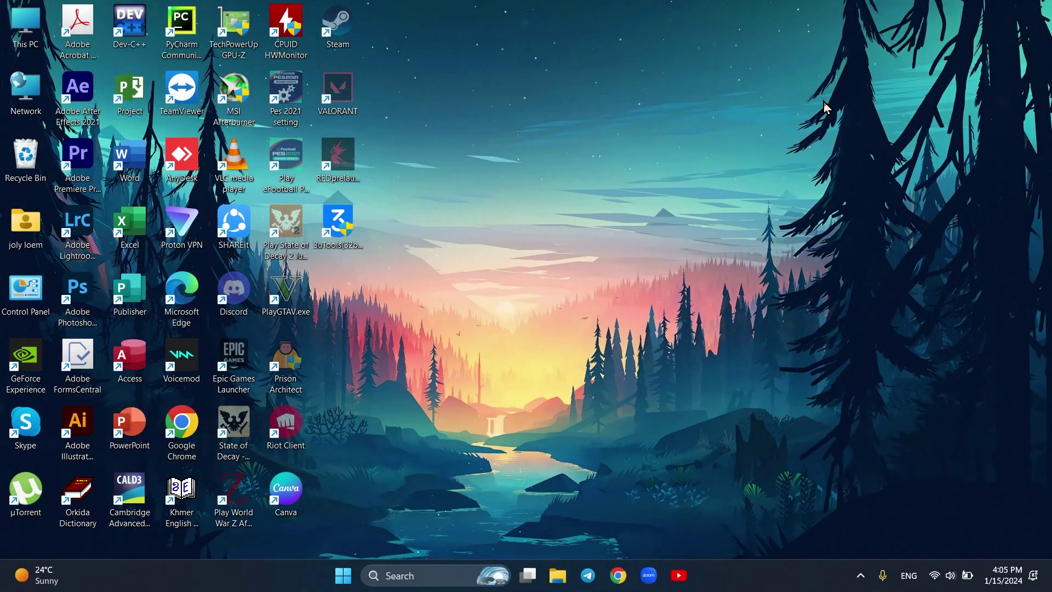
Open Power Options via the 'edit' power plan search and select Maximum Power.
click(422, 575)
text(edit power plan)
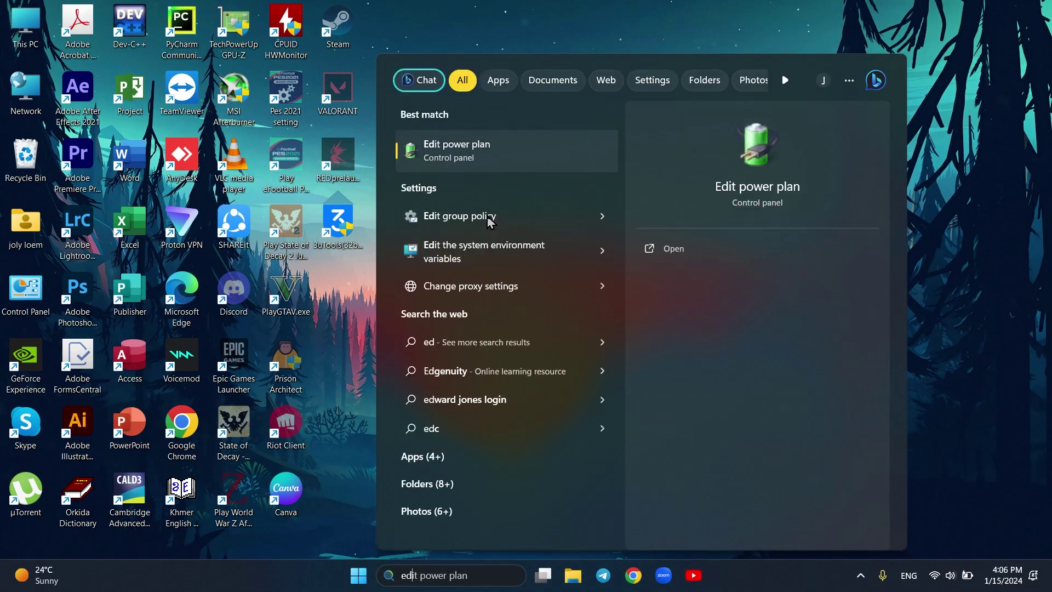
click(474, 151)
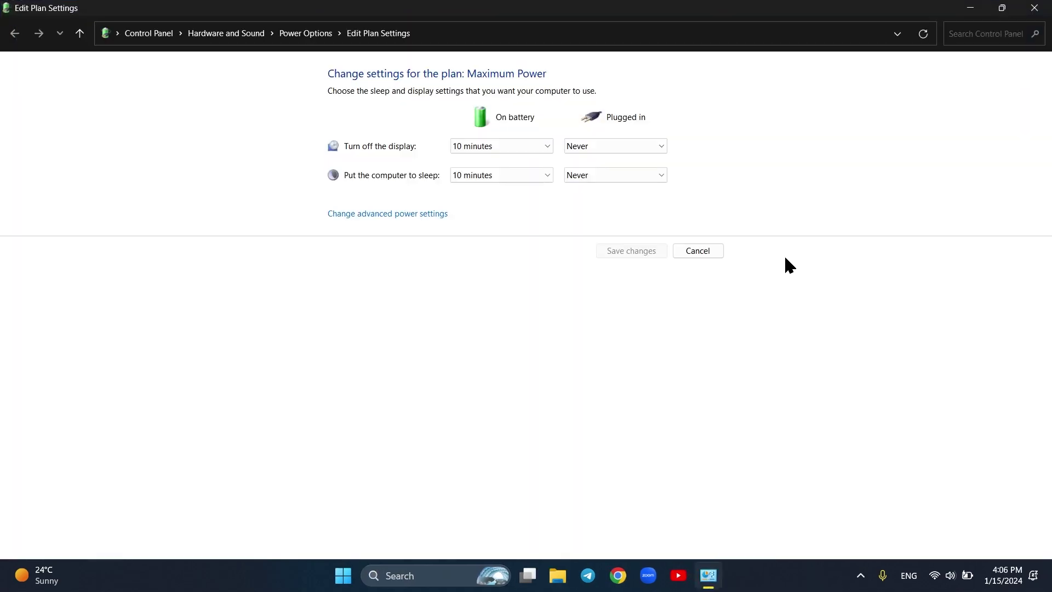
click(300, 35)
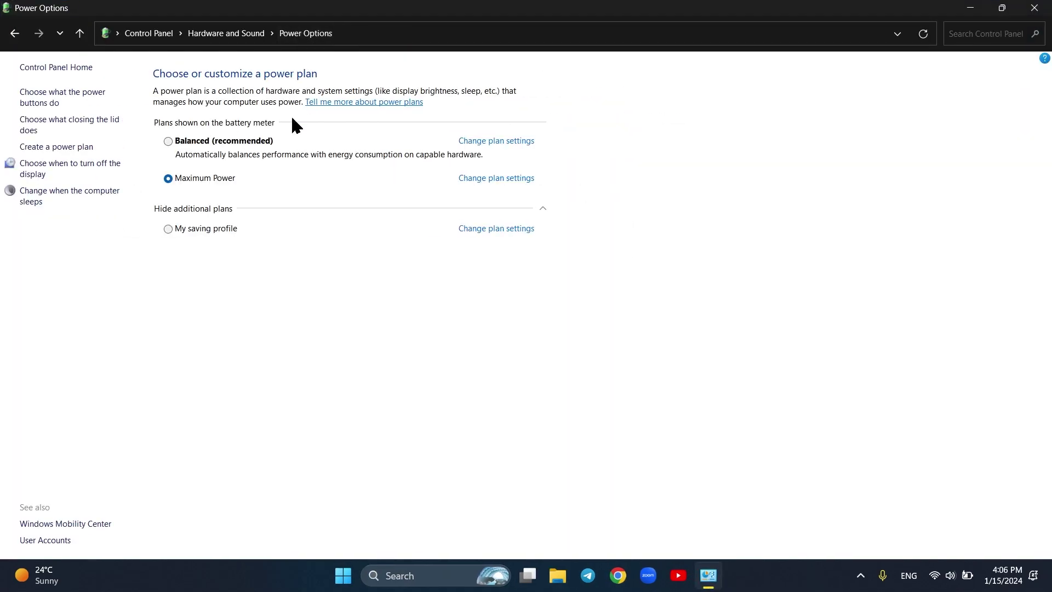
click(168, 138)
click(167, 179)
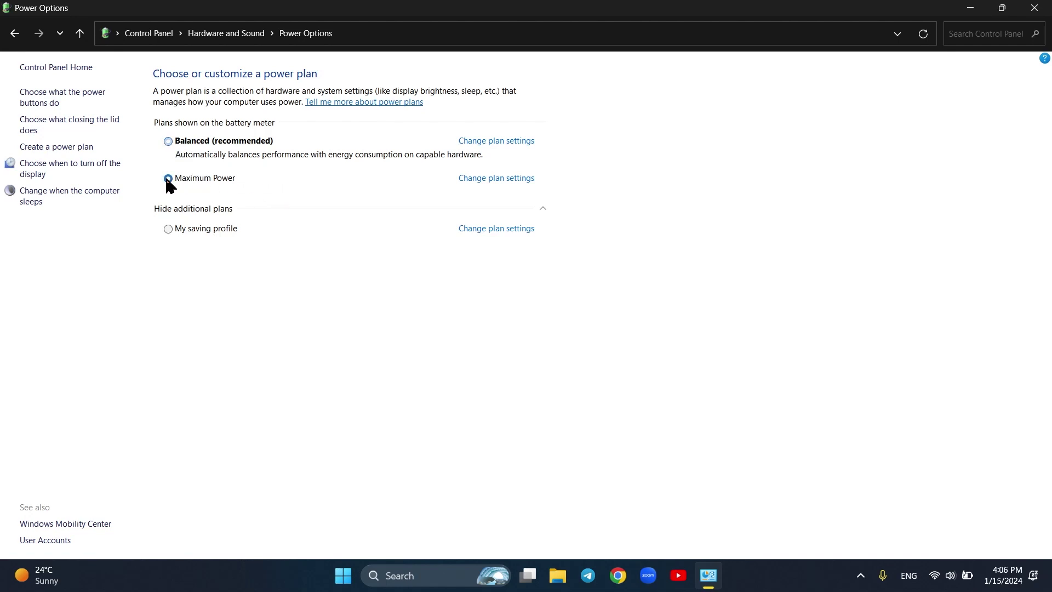